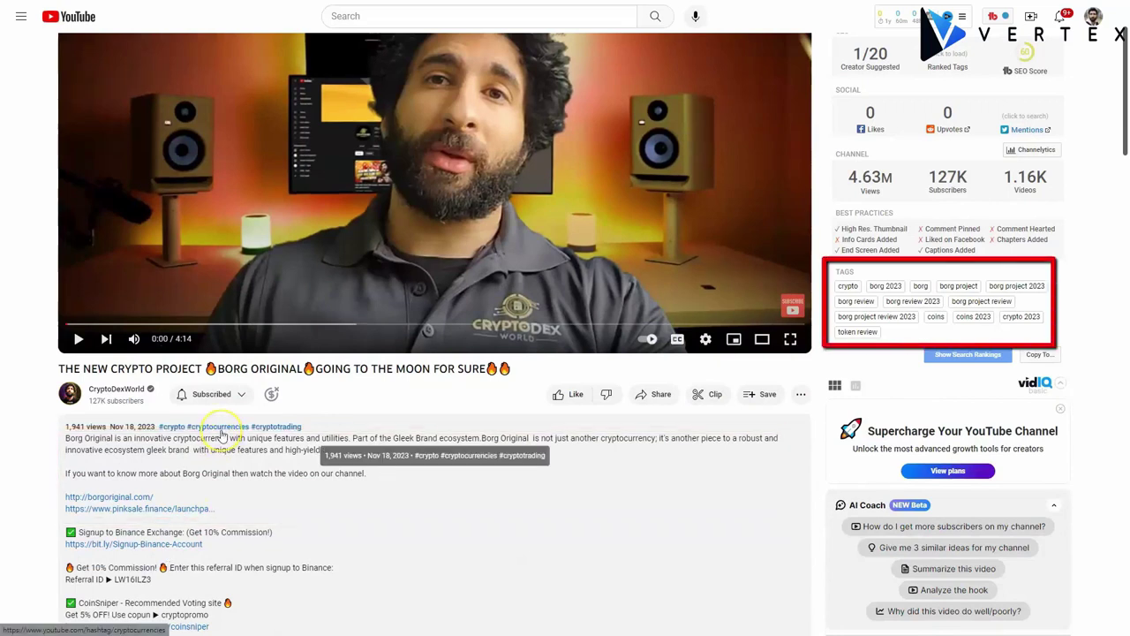
pyautogui.scroll(-5, 222, 435)
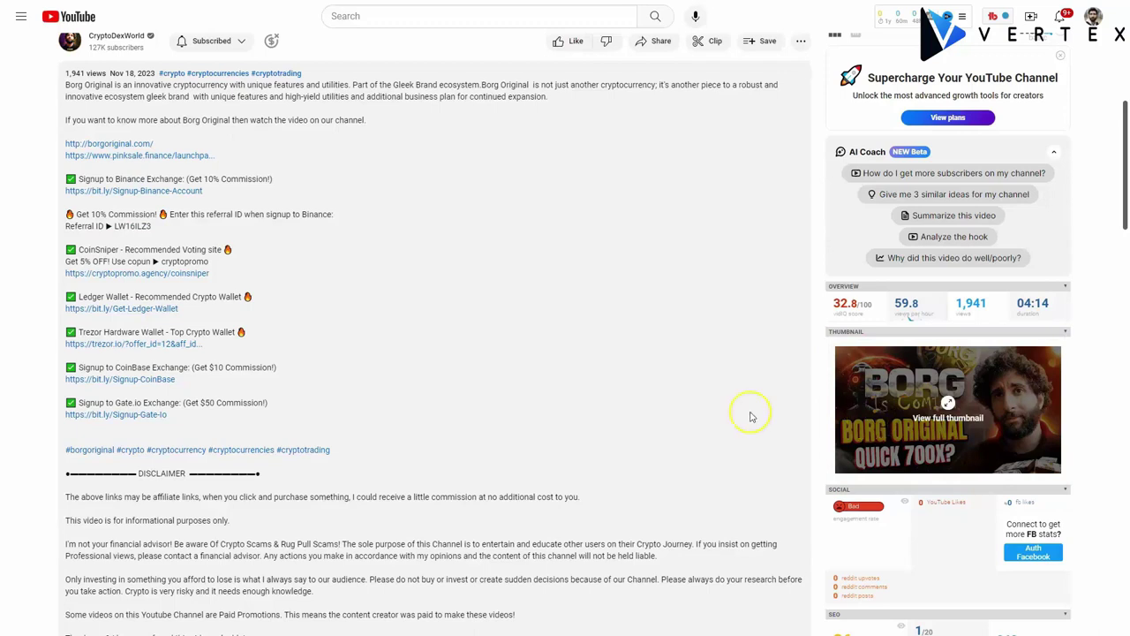
pyautogui.scroll(5, 748, 411)
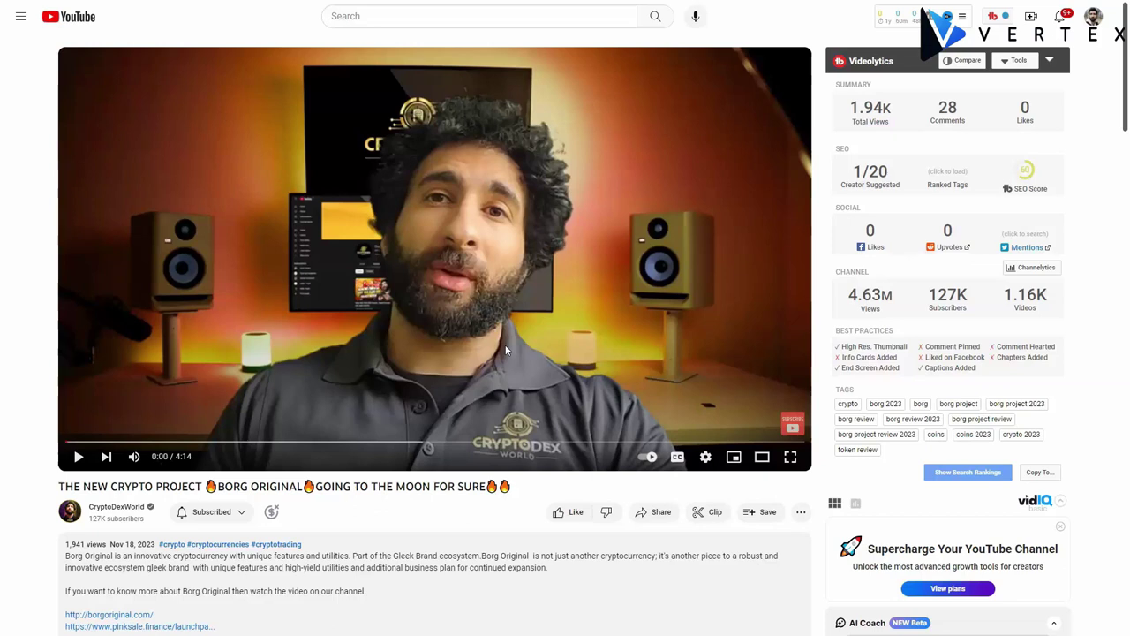
pyautogui.click(440, 358)
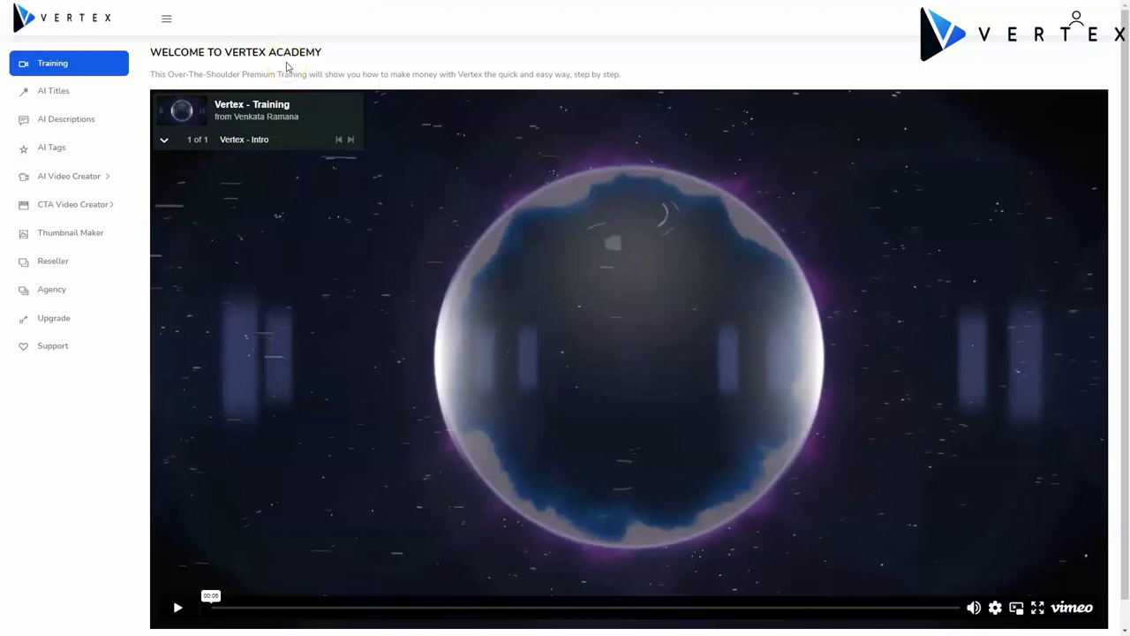
# Go to the AI Titles page from the left sidebar.
pyautogui.click(70, 91)
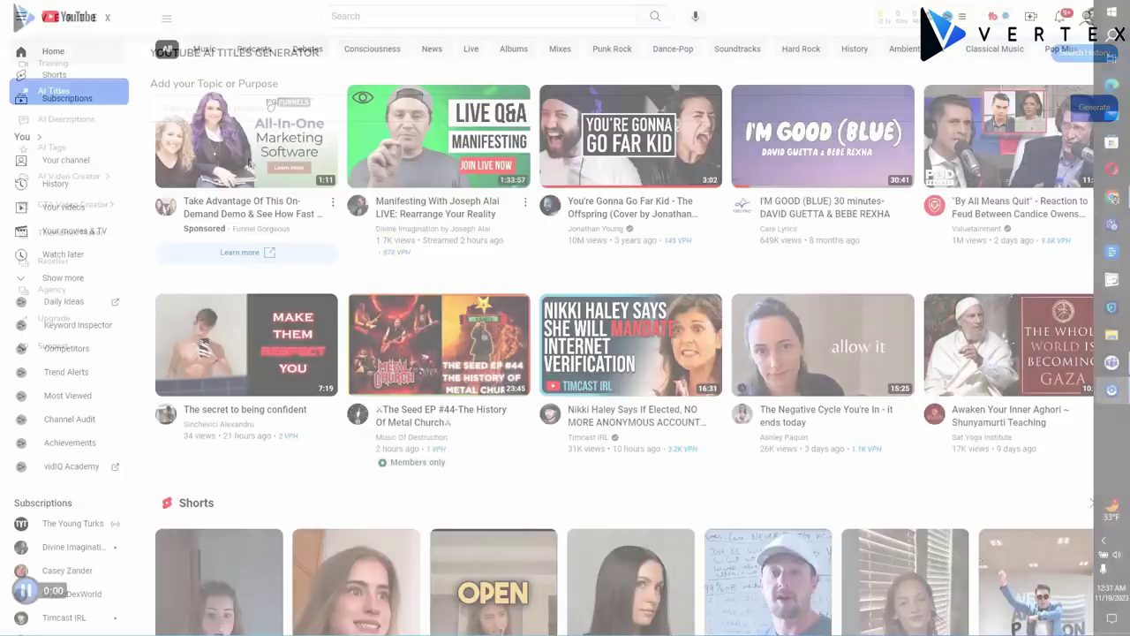
pyautogui.scroll(-10, 378, 254)
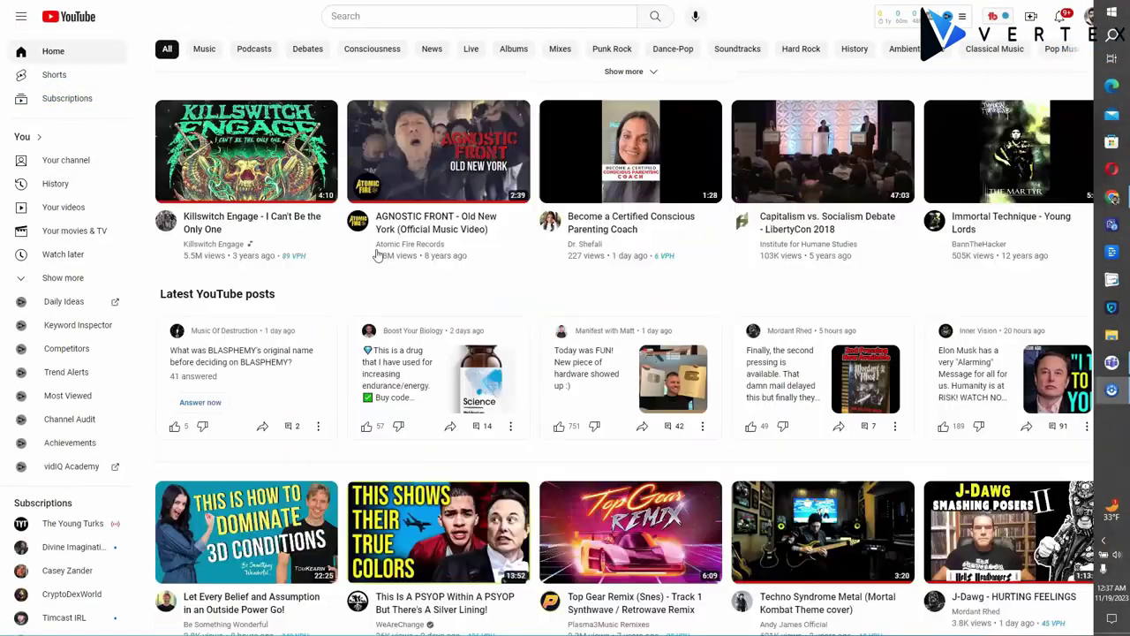
pyautogui.scroll(1, 433, 251)
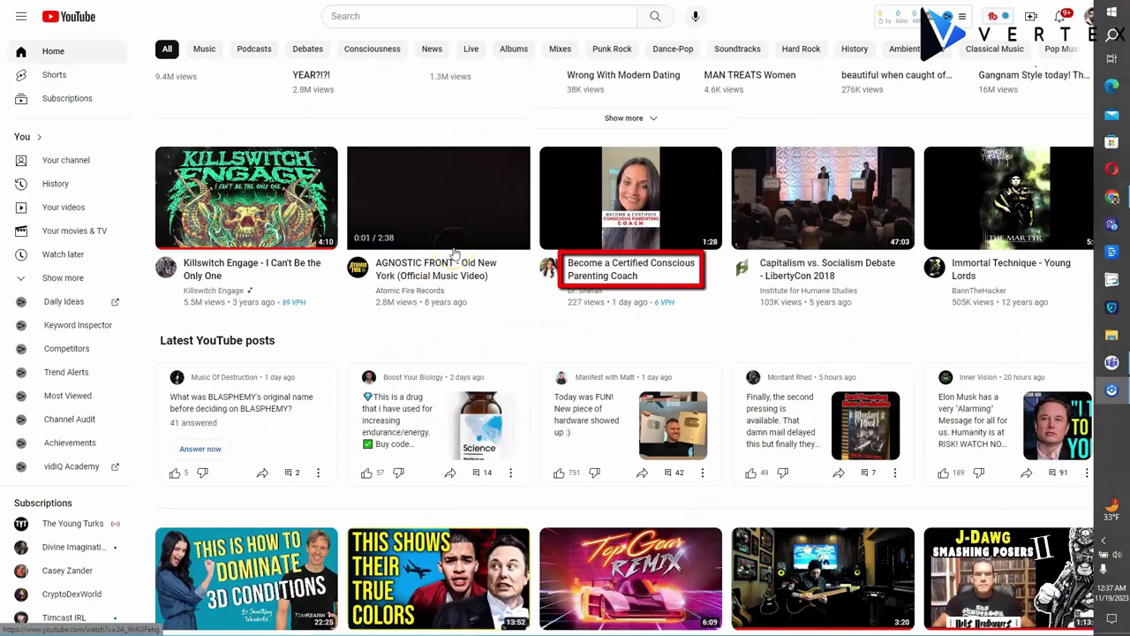
pyautogui.click(621, 274)
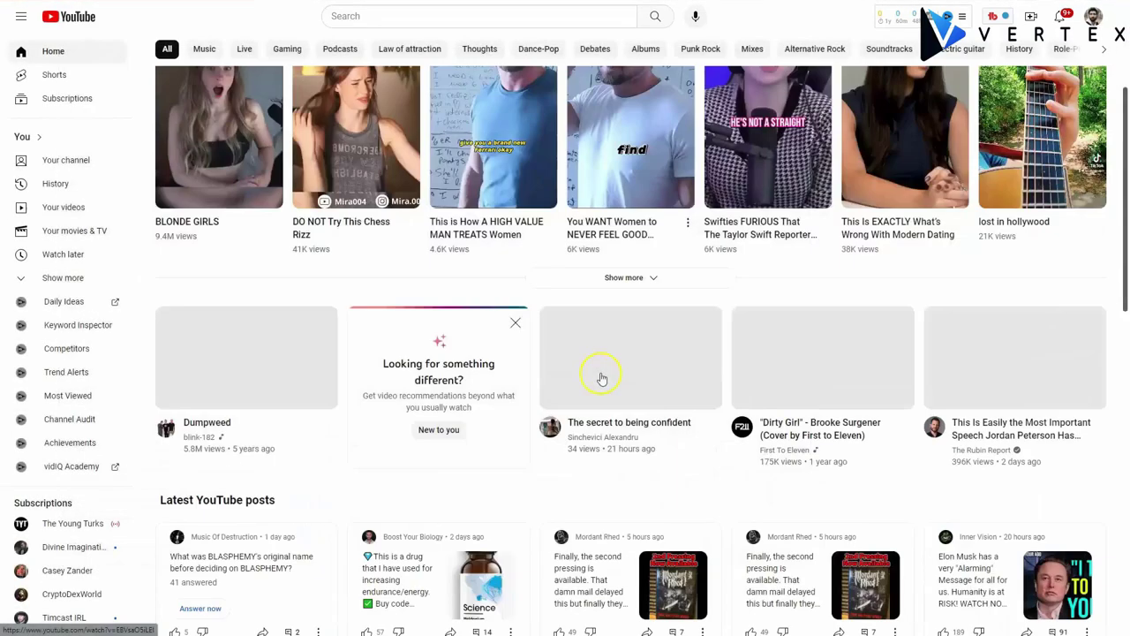
pyautogui.scroll(-2, 600, 378)
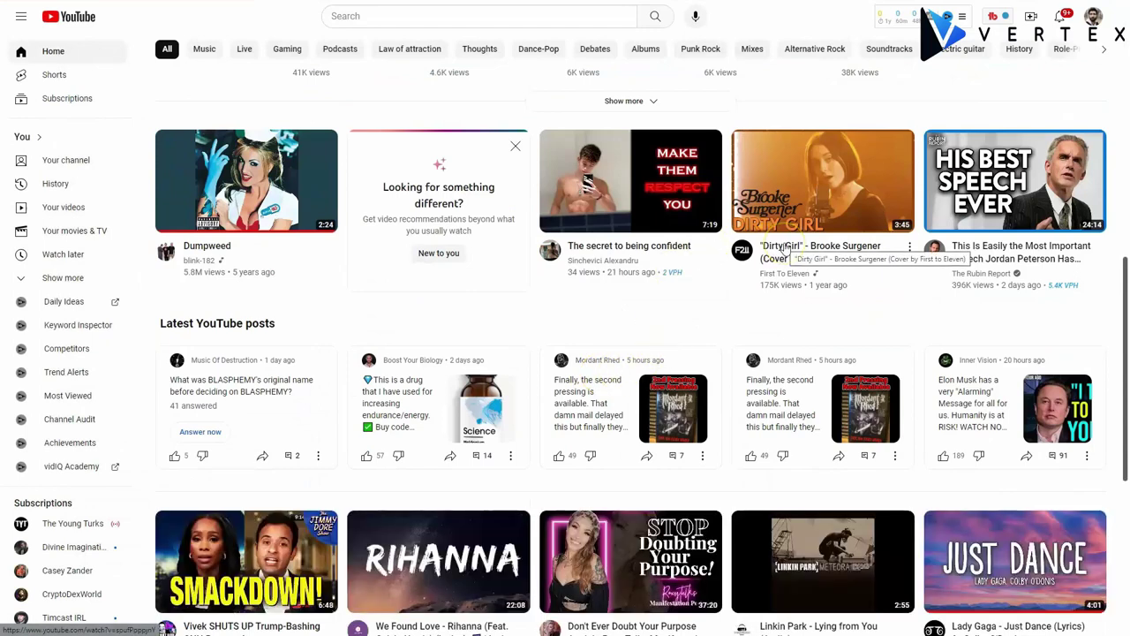
pyautogui.scroll(-1, 777, 250)
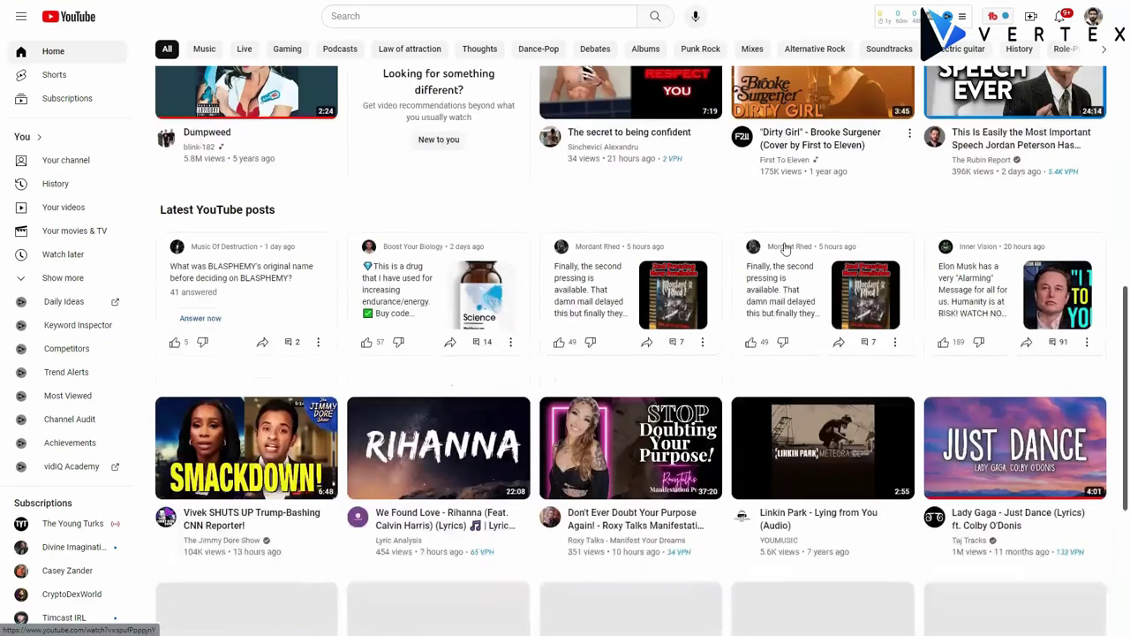
pyautogui.scroll(-1, 539, 265)
pyautogui.scroll(-2, 534, 327)
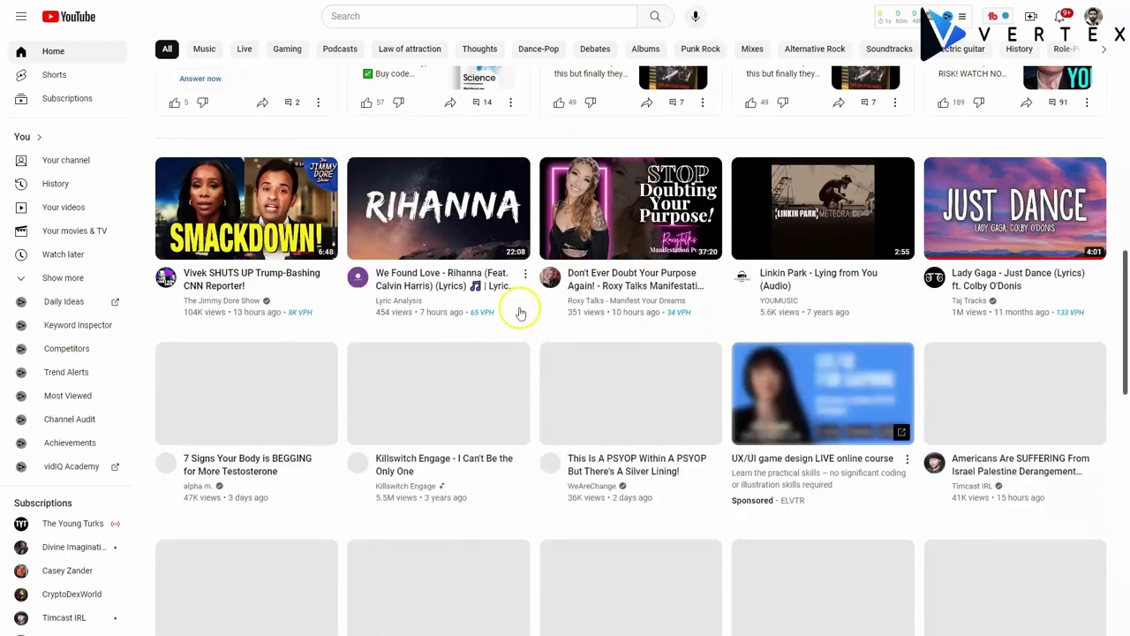
pyautogui.scroll(-3, 519, 311)
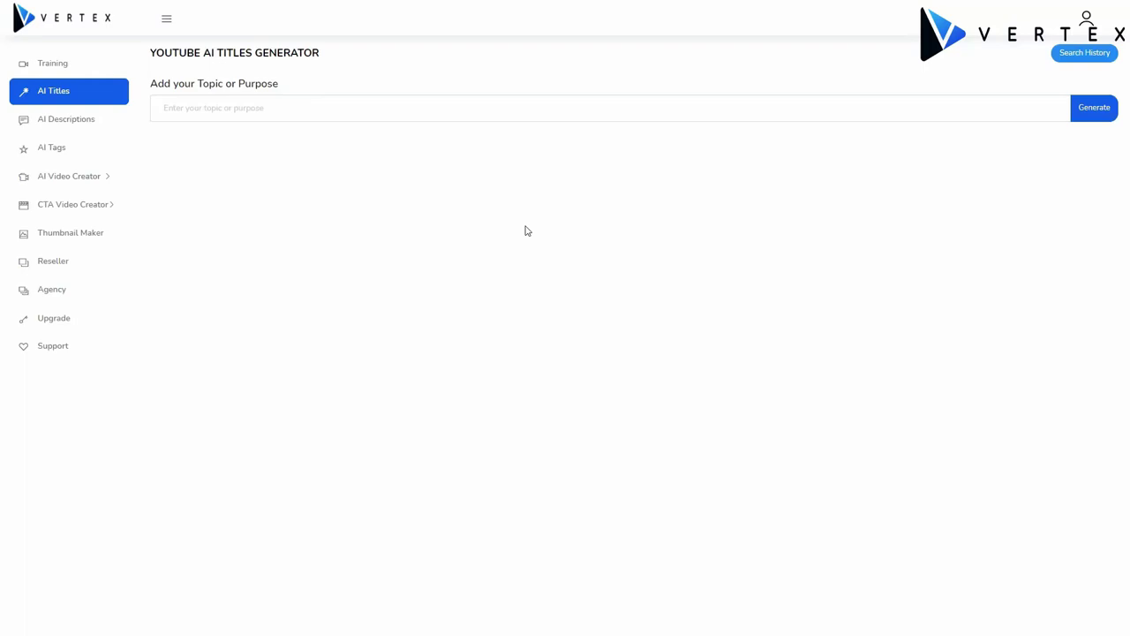
# Generate AI title ideas for 'digital marketing', then view the search history.
pyautogui.click(326, 106)
pyautogui.write('d')
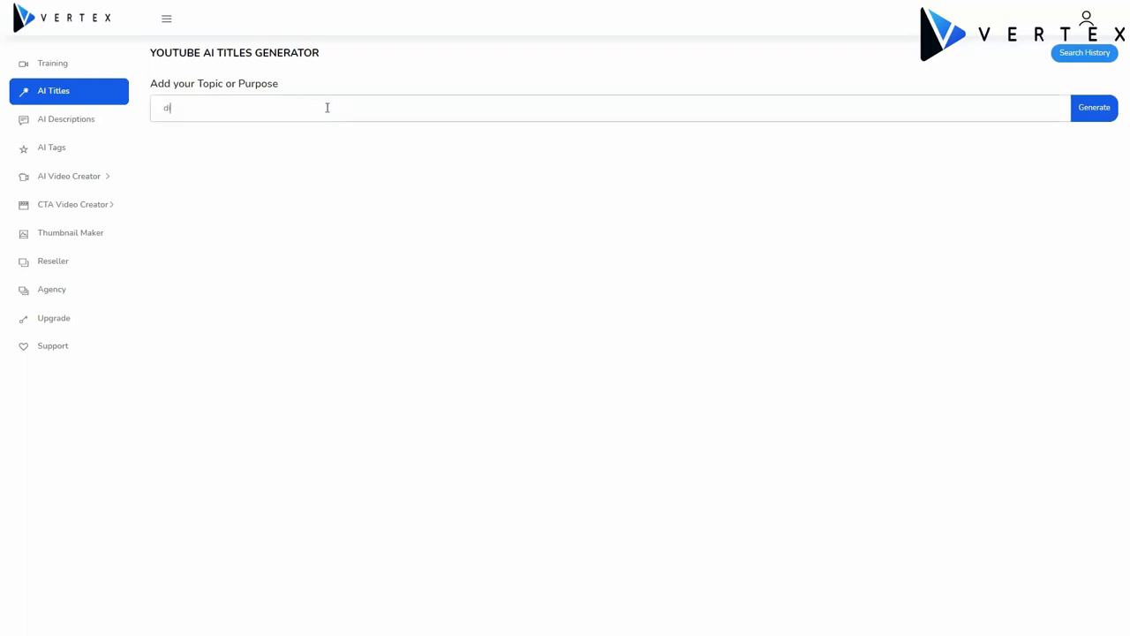
pyautogui.write('igital marketing')
pyautogui.click(1104, 113)
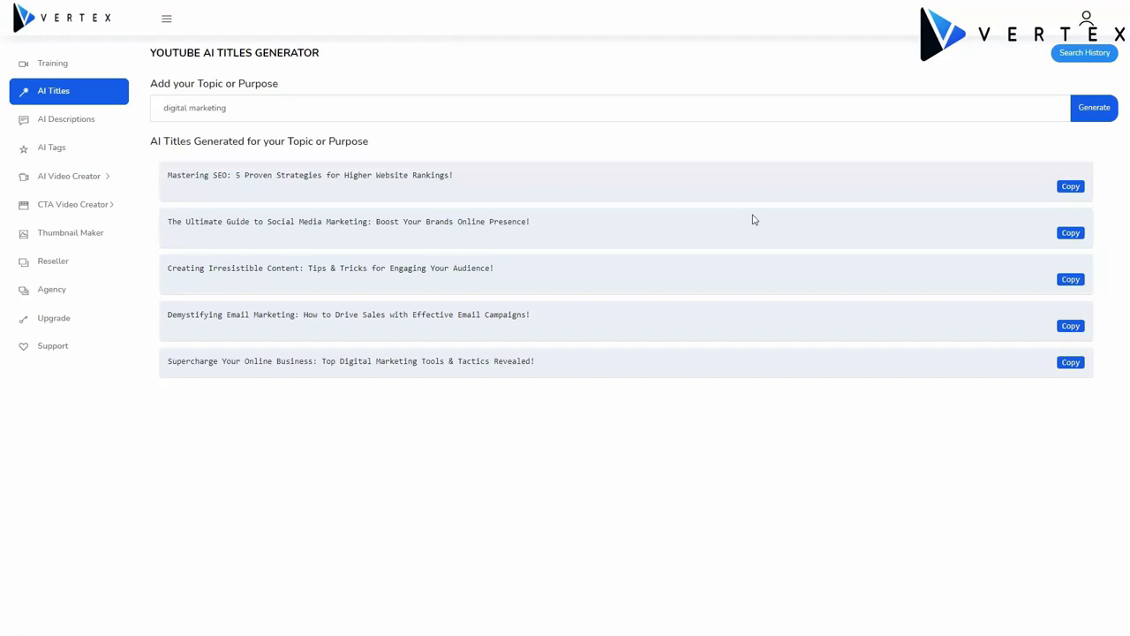
pyautogui.click(1083, 53)
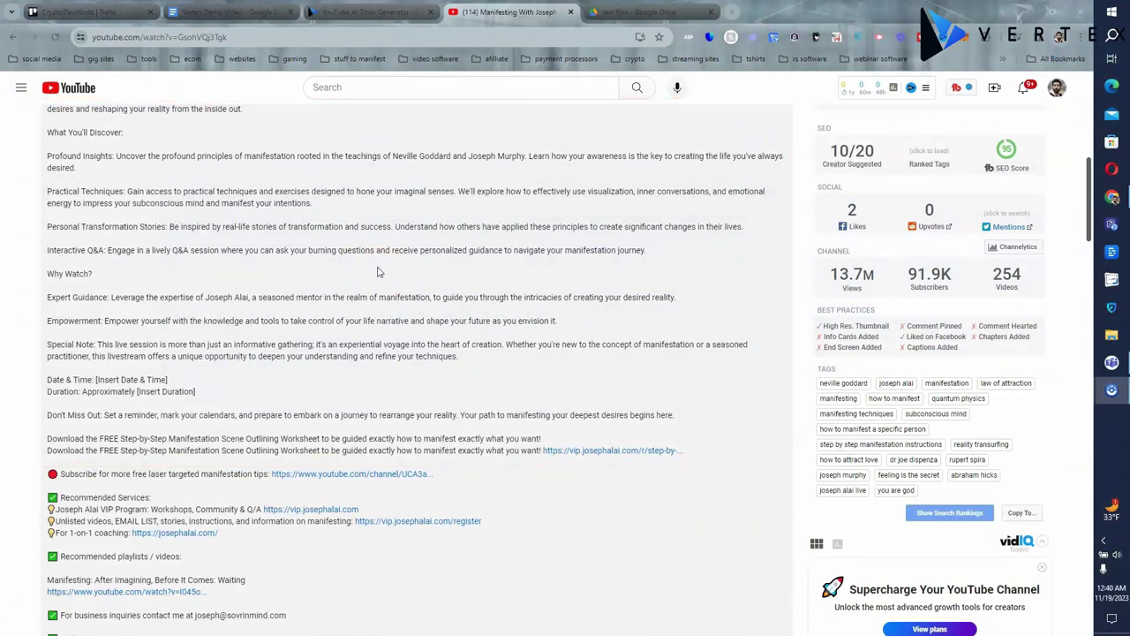
pyautogui.scroll(-1, 377, 272)
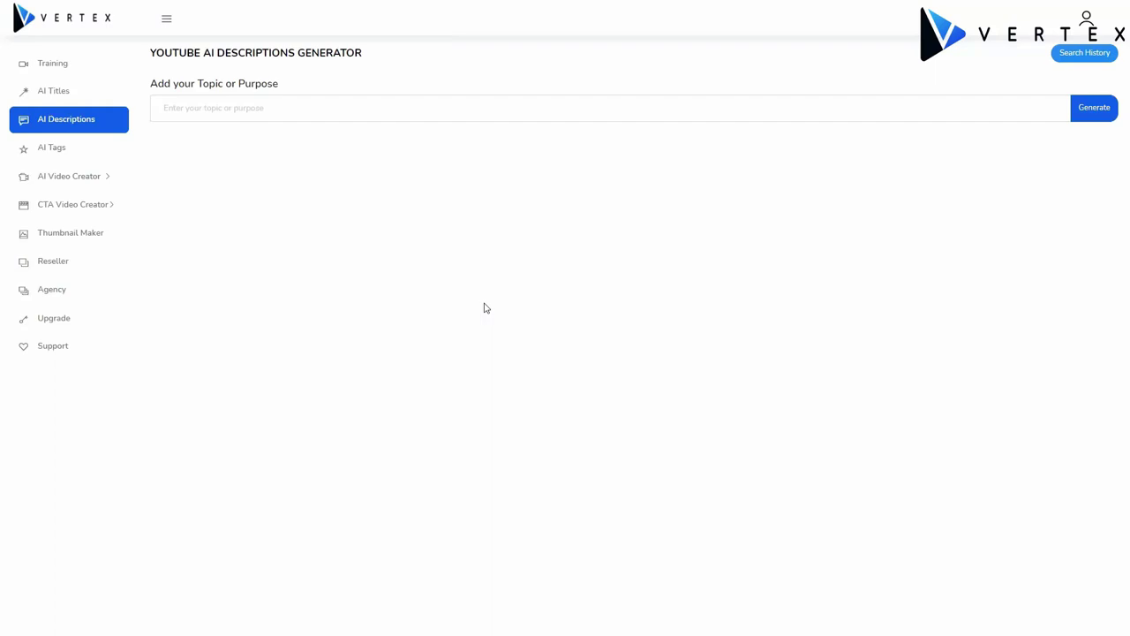
# Generate an AI video description for the topic 'digital marketing'.
pyautogui.click(310, 111)
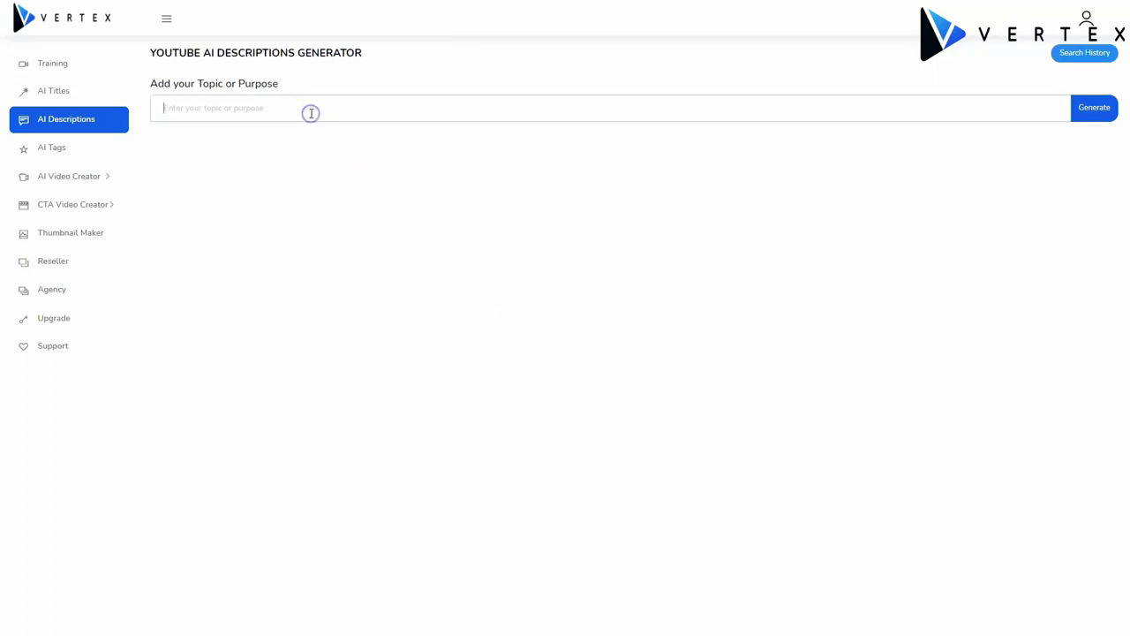
pyautogui.write('digital marketing')
pyautogui.click(1093, 109)
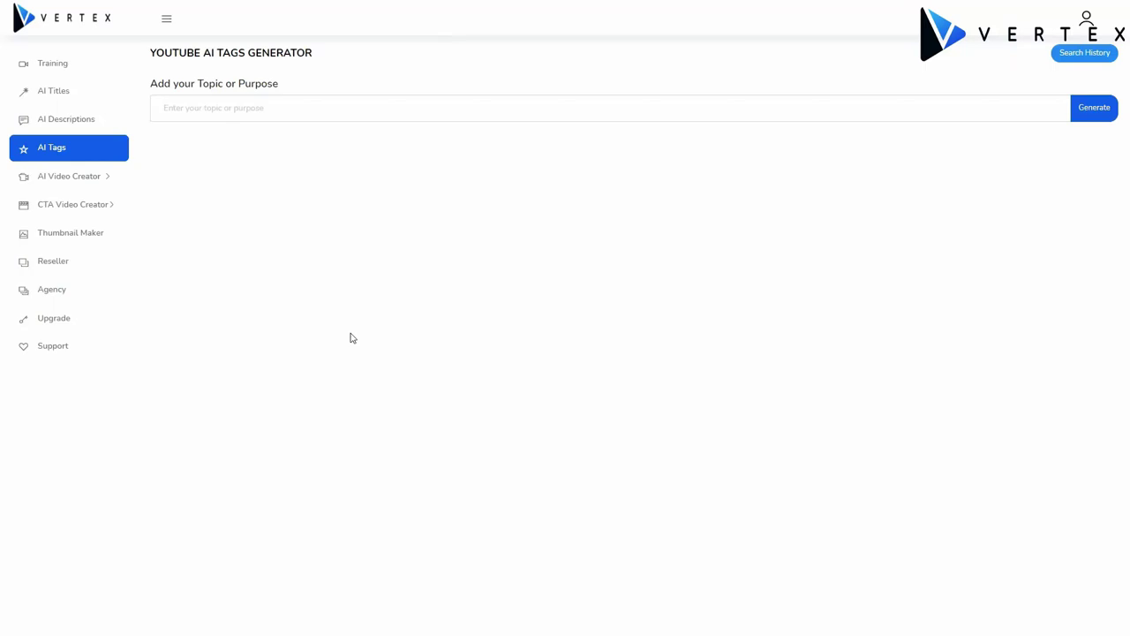
# Enter 'dog' as the topic and generate AI video tags.
pyautogui.click(340, 105)
pyautogui.write('dog')
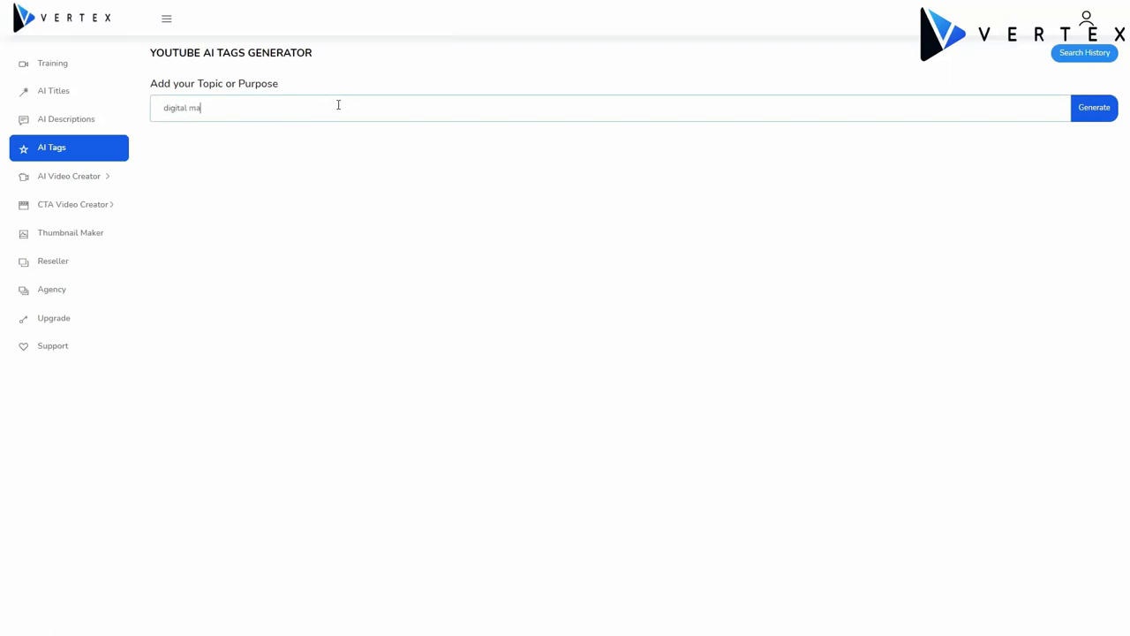
pyautogui.click(1103, 107)
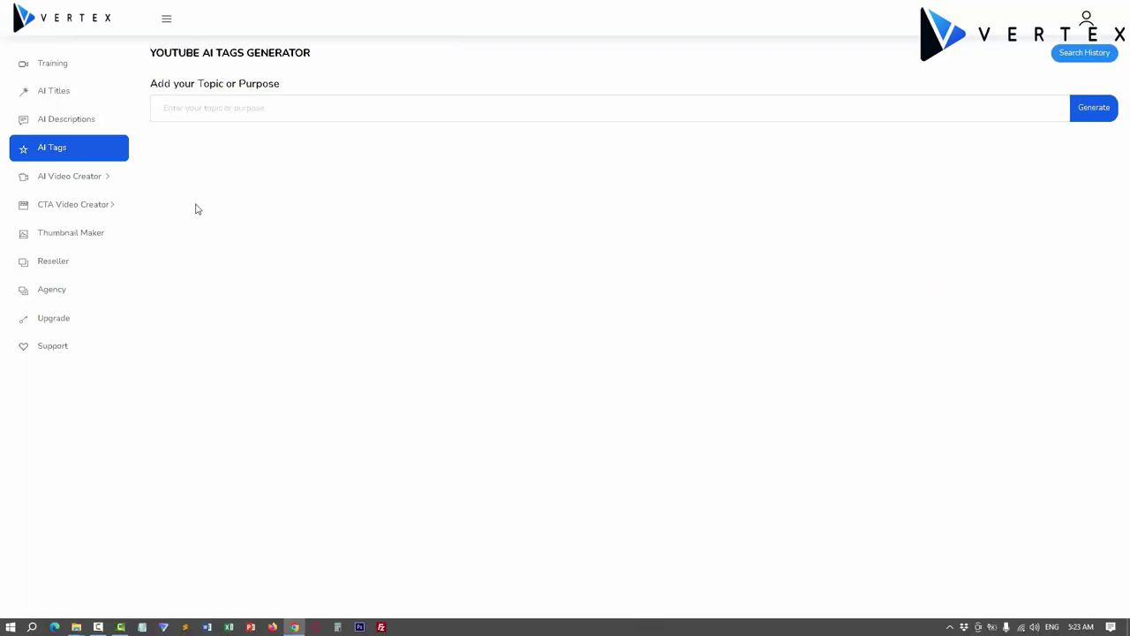
# Create a new Full HD AI video named '7 Ways To Make Money Online'.
pyautogui.click(107, 179)
pyautogui.click(71, 205)
pyautogui.click(282, 228)
pyautogui.write('7 Ways To Make Money Online')
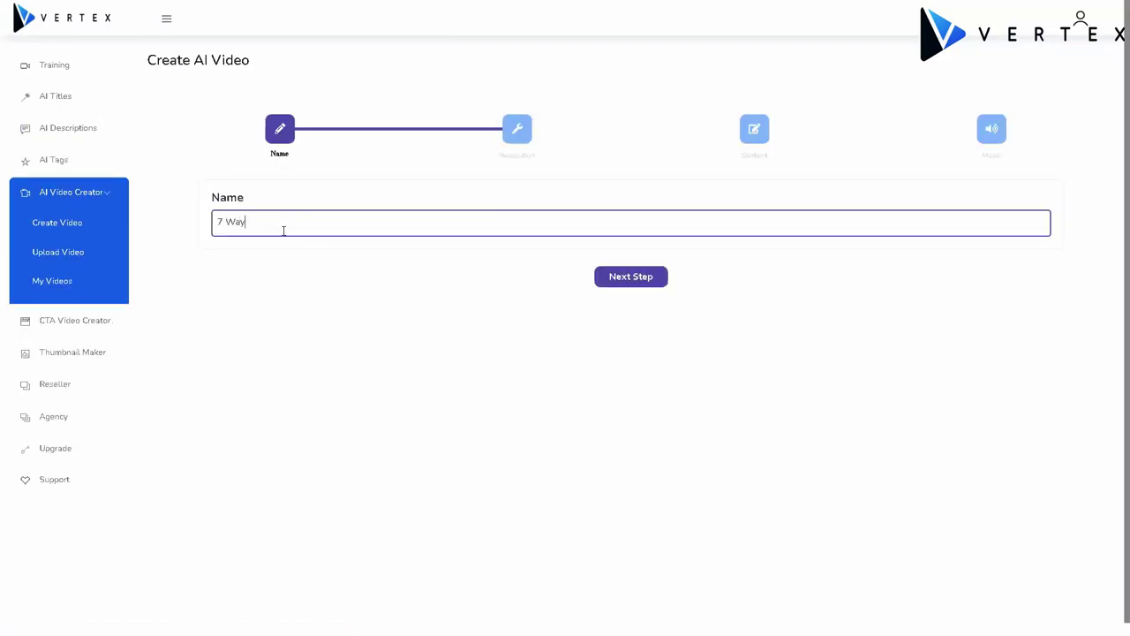
pyautogui.click(624, 277)
pyautogui.click(397, 228)
pyautogui.click(356, 276)
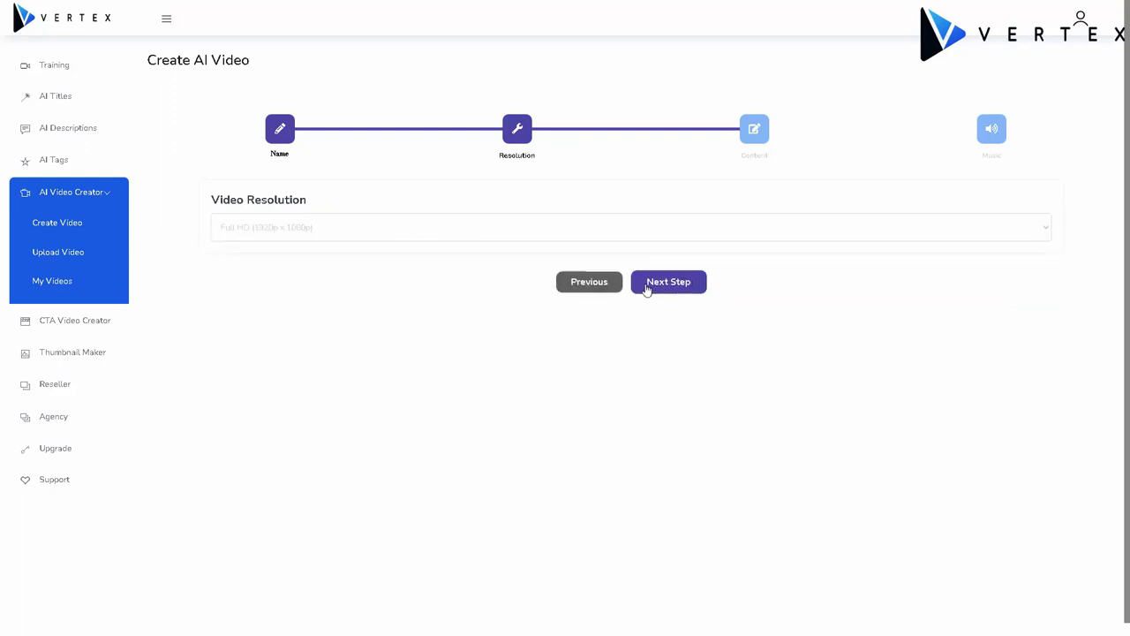
pyautogui.click(646, 284)
# Generate AI content from the pasted topic plus '. 140 words max.' and place the title on the slide.
pyautogui.click(385, 265)
pyautogui.write('7 Ways to make money online')
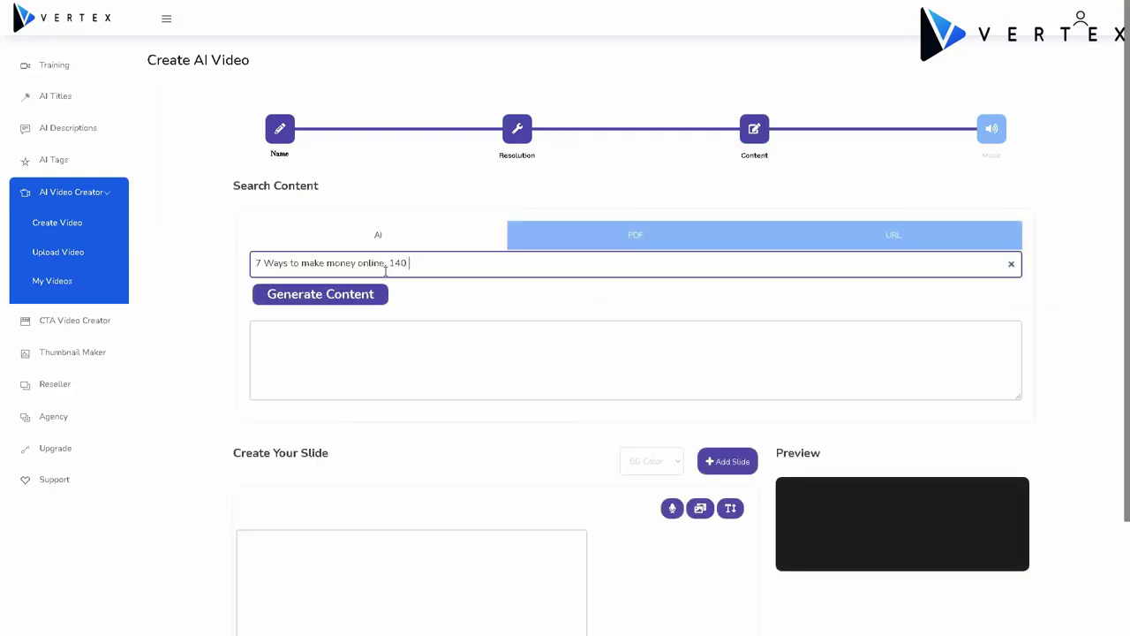
pyautogui.write('. 140 words max.')
pyautogui.click(360, 295)
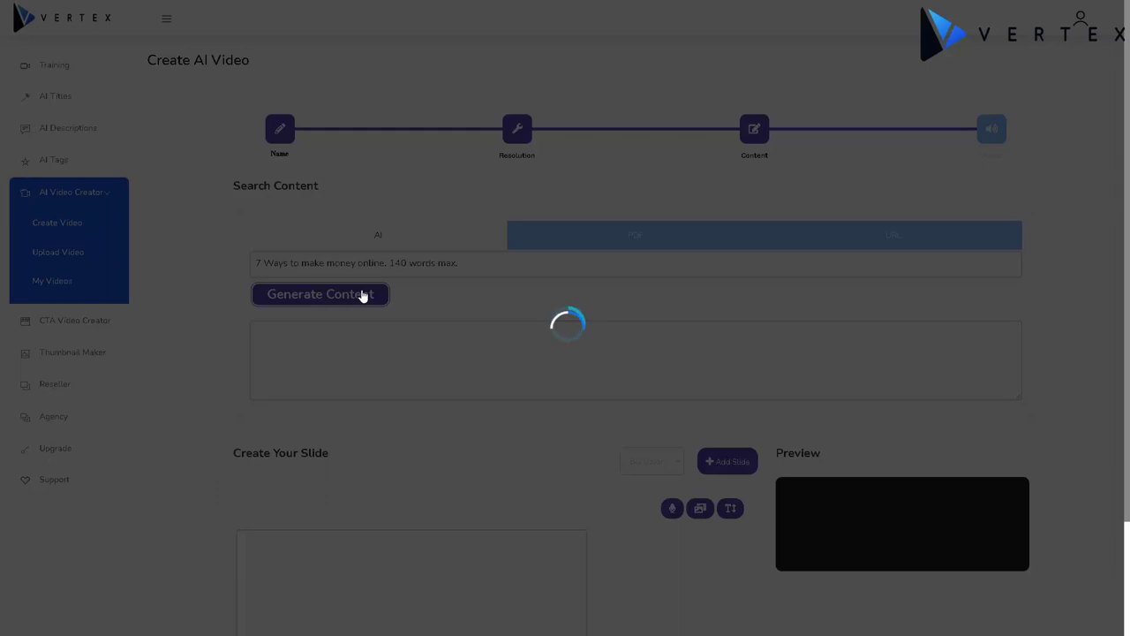
pyautogui.scroll(-2, 361, 295)
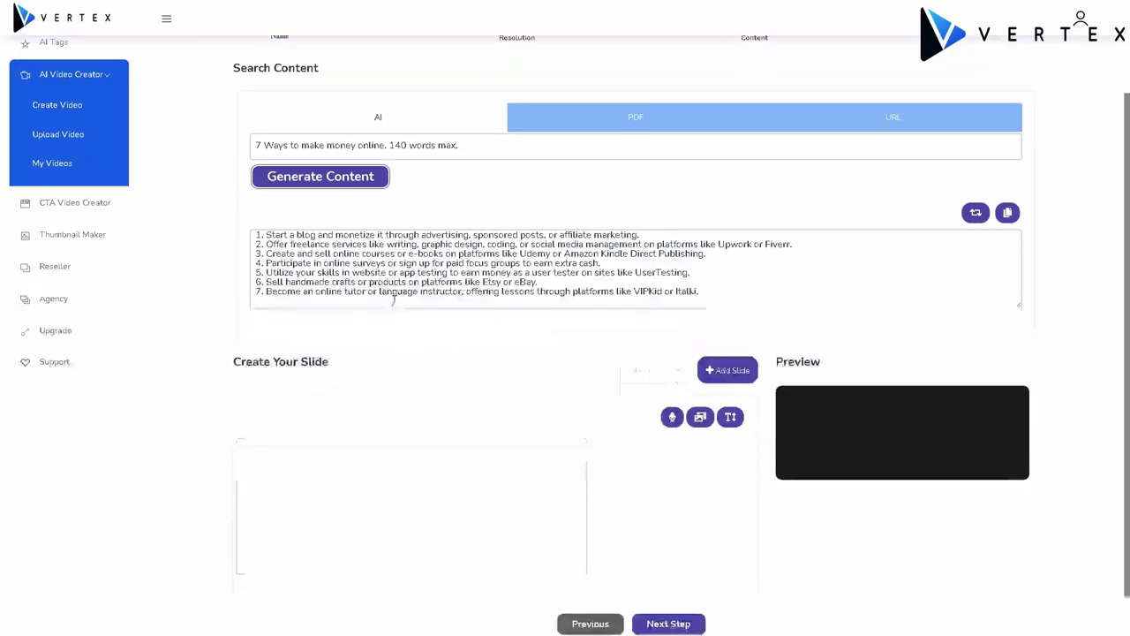
pyautogui.moveTo(386, 145); pyautogui.dragTo(371, 446)
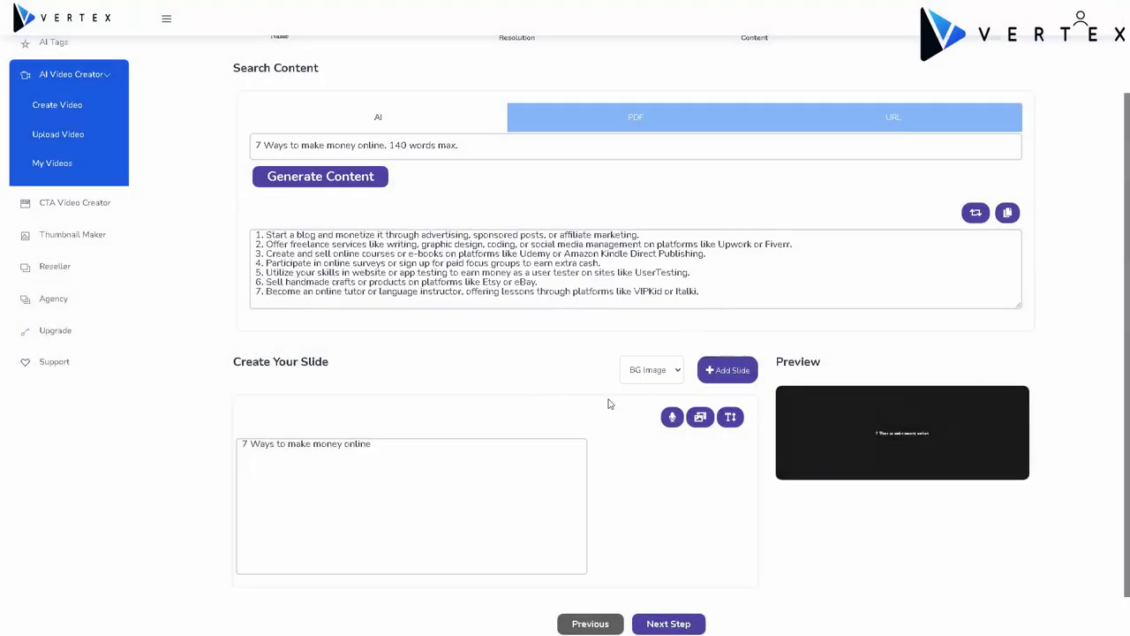
# Pick a narration voice and a money-on-laptop background found by searching 'make money o'.
pyautogui.click(672, 416)
pyautogui.click(668, 432)
pyautogui.click(700, 416)
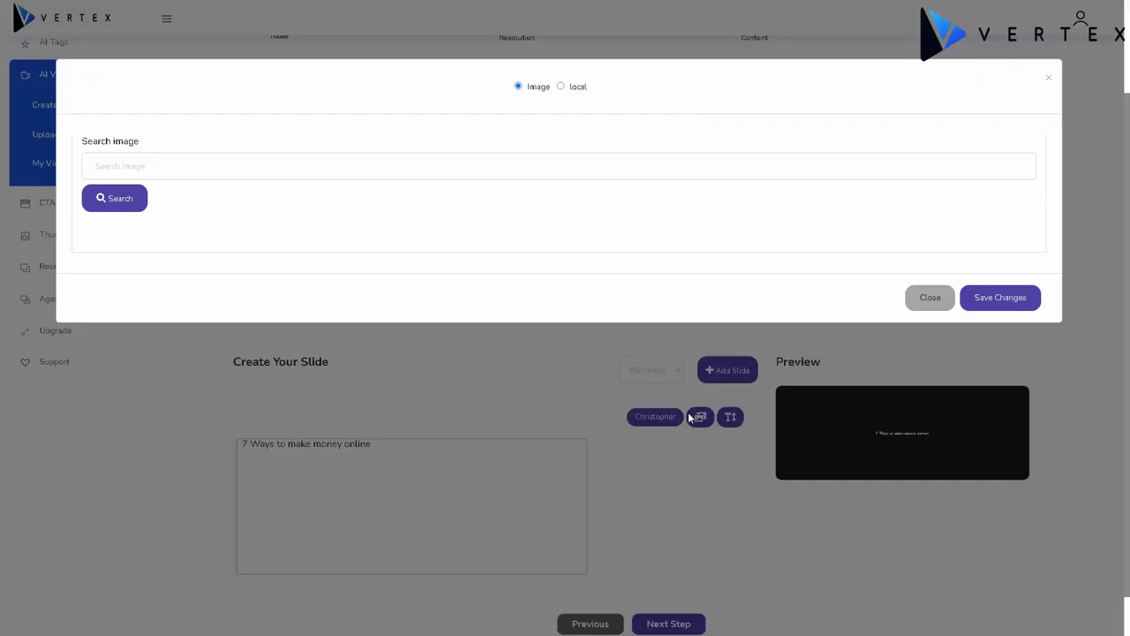
pyautogui.click(194, 164)
pyautogui.write('make money online')
pyautogui.press('Return')
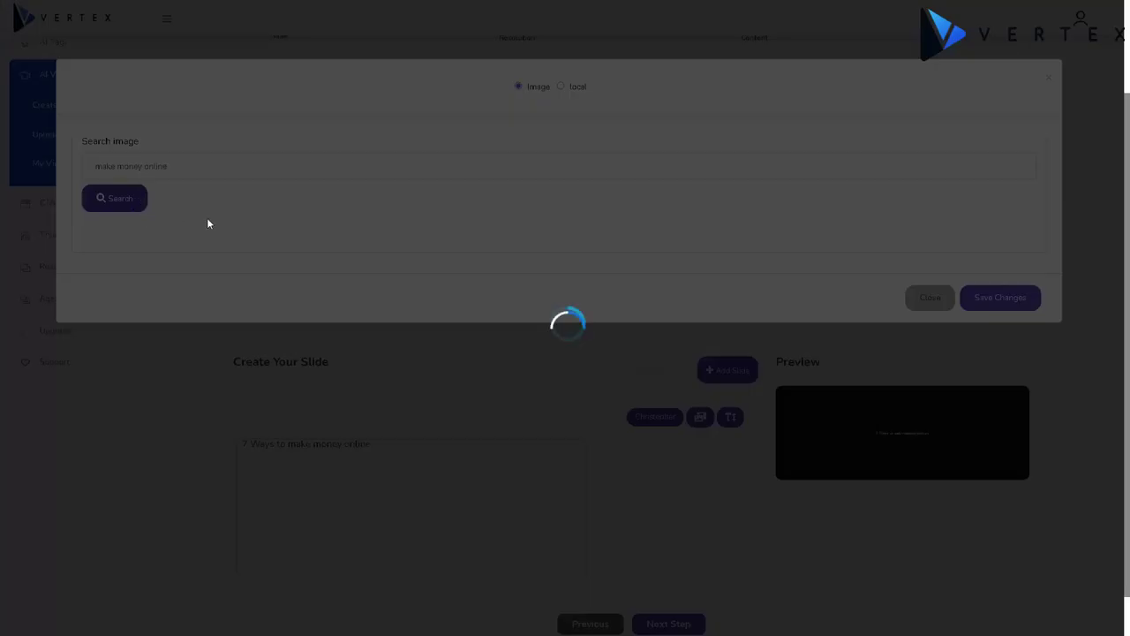
pyautogui.click(315, 267)
# Enable a background behind the slide text and advance to the music step.
pyautogui.scroll(-1, 782, 461)
pyautogui.click(730, 414)
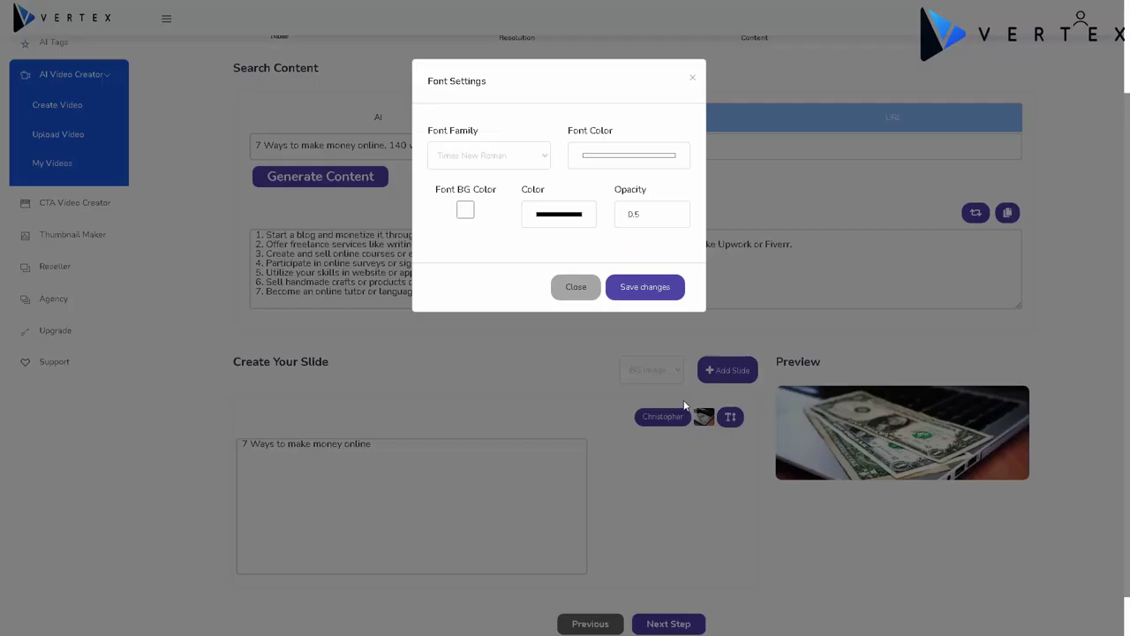
pyautogui.click(465, 212)
pyautogui.click(646, 288)
pyautogui.scroll(-1, 724, 394)
pyautogui.click(668, 576)
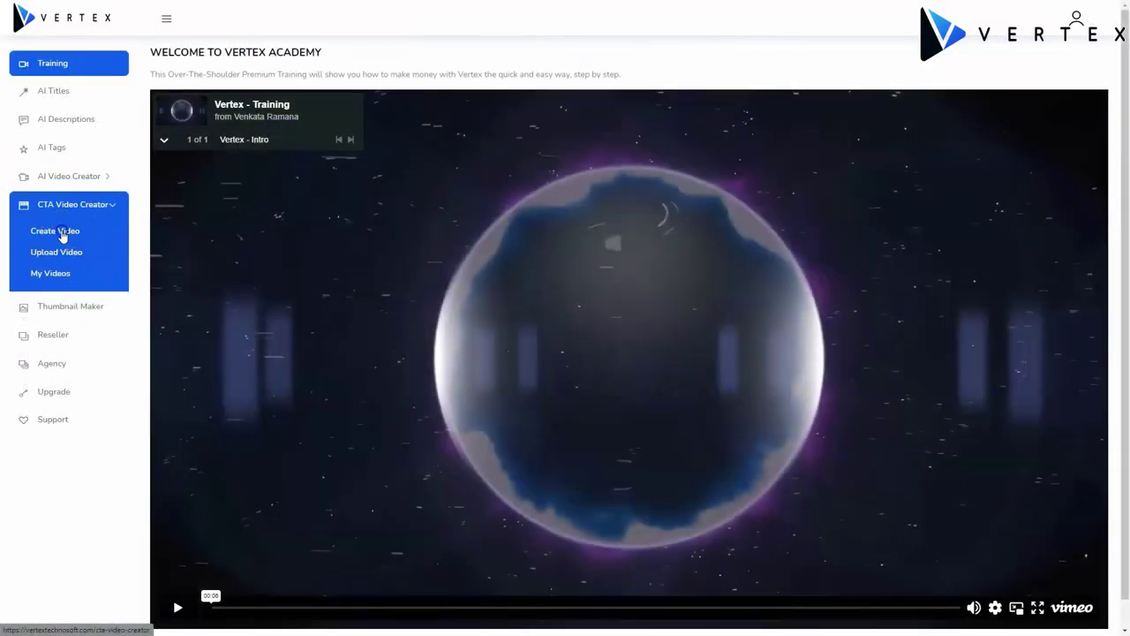
pyautogui.click(58, 231)
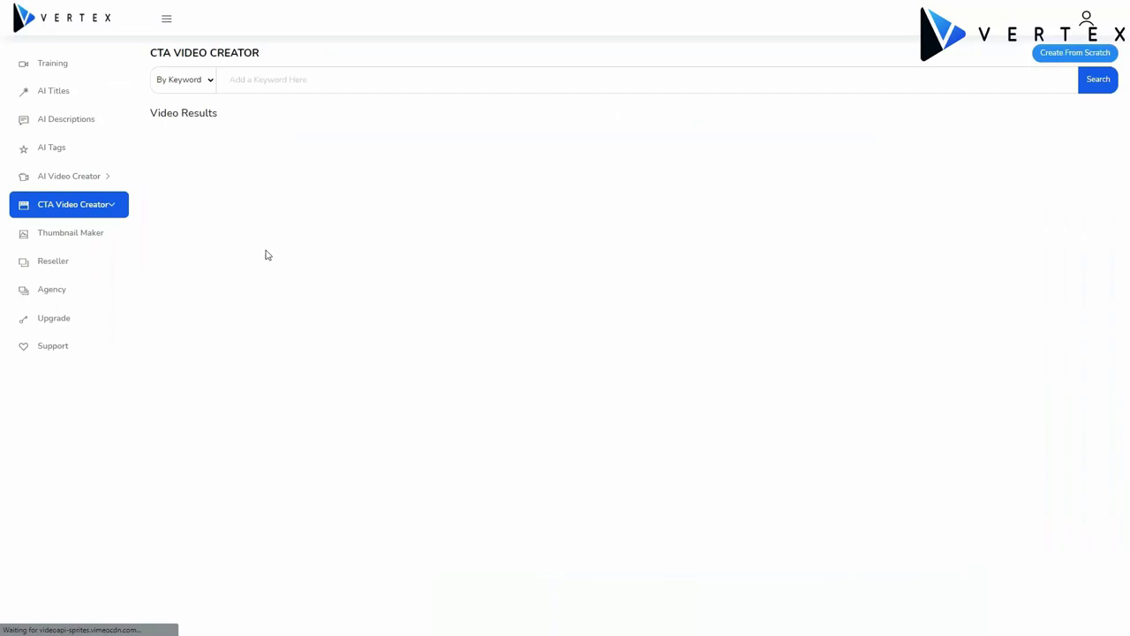
# Search CTA videos by keyword 'digital marketing' and open the first result for editing.
pyautogui.click(279, 82)
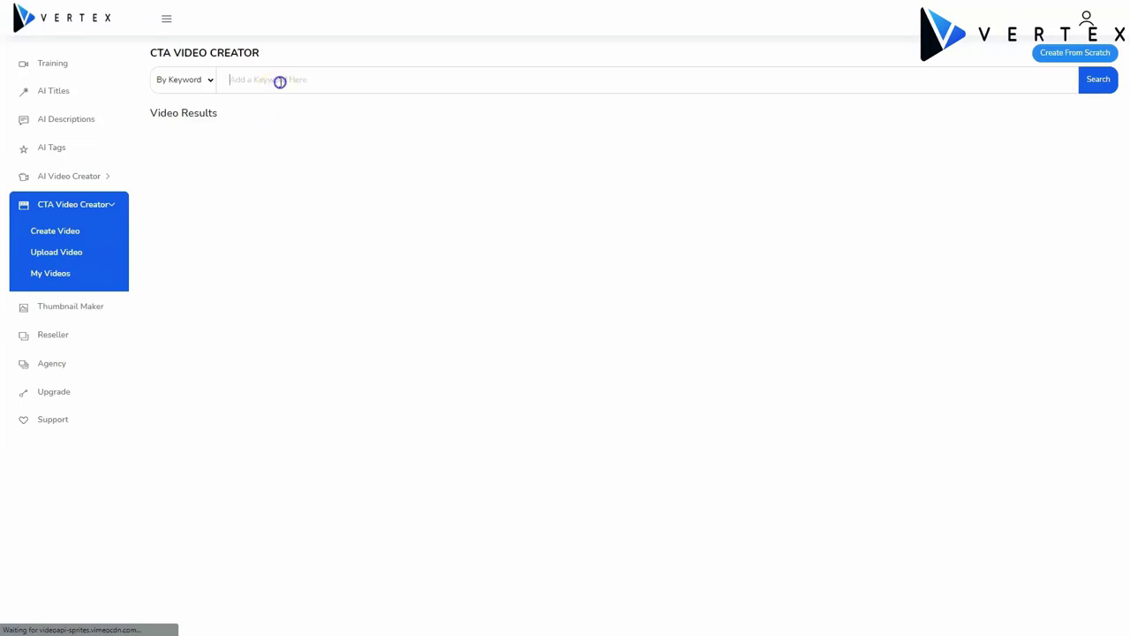
pyautogui.click(187, 82)
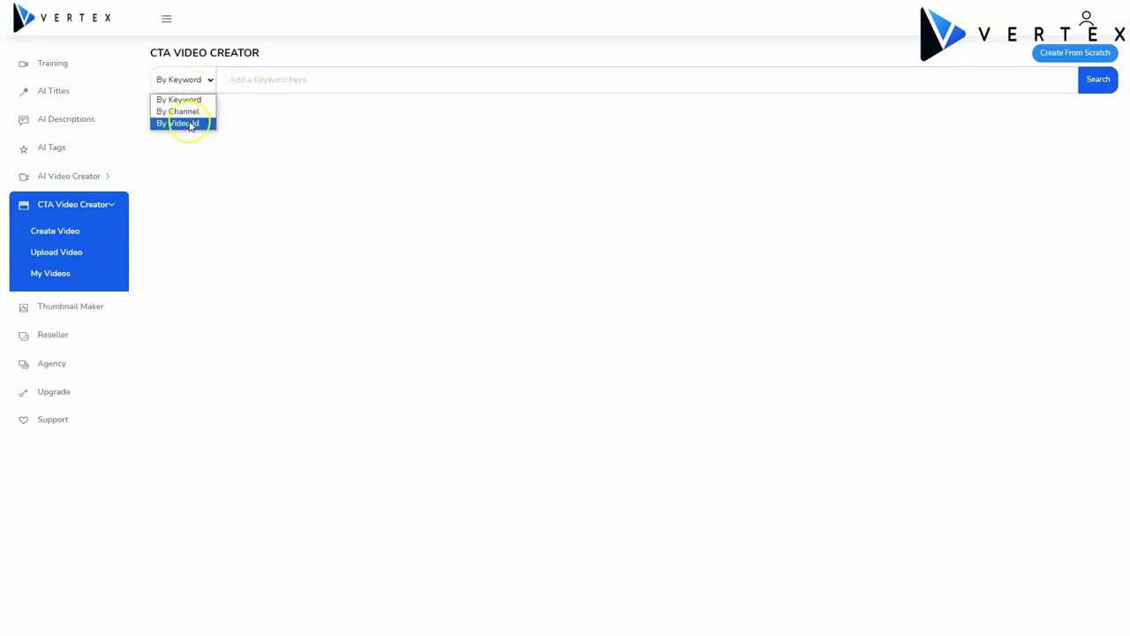
pyautogui.click(300, 78)
pyautogui.write('di')
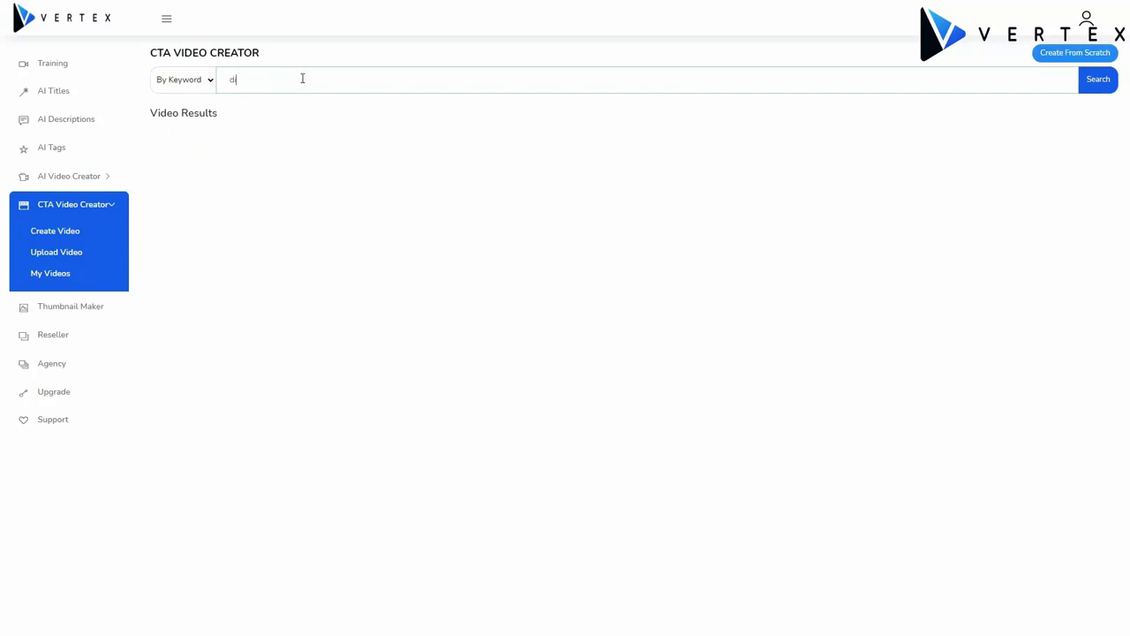
pyautogui.write('gital marketing')
pyautogui.click(1084, 82)
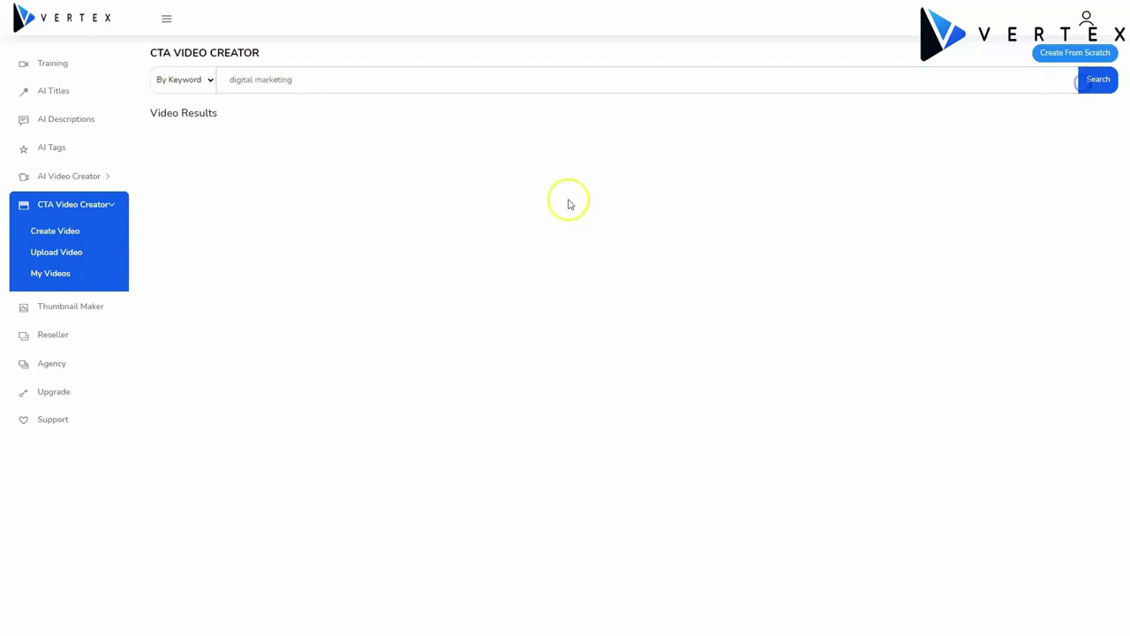
pyautogui.moveTo(309, 227)
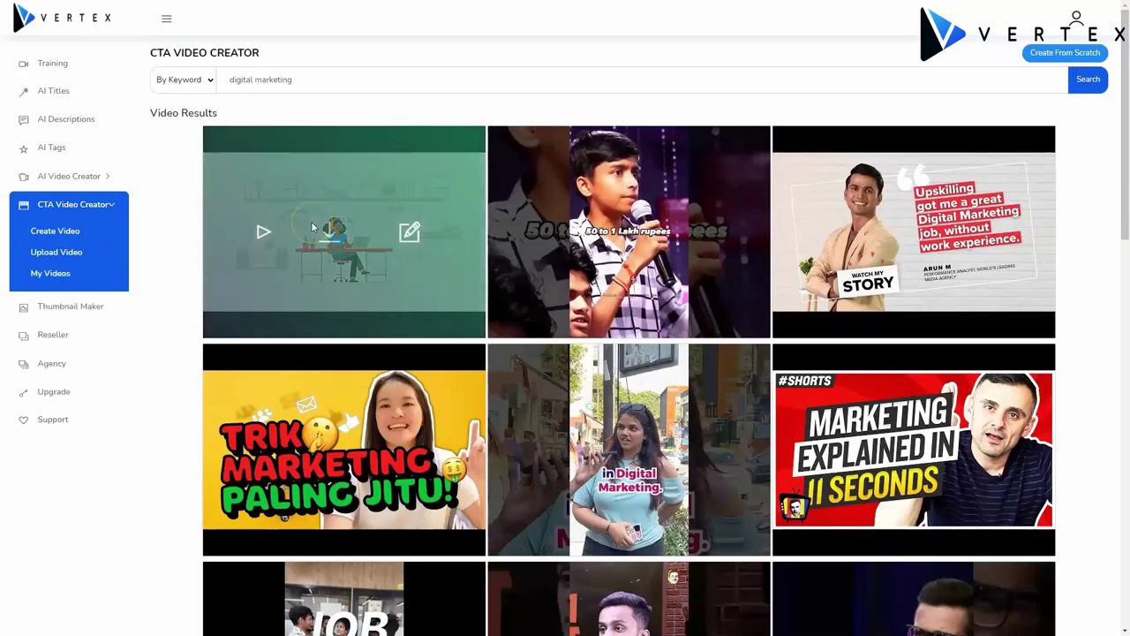
pyautogui.click(411, 232)
pyautogui.click(488, 311)
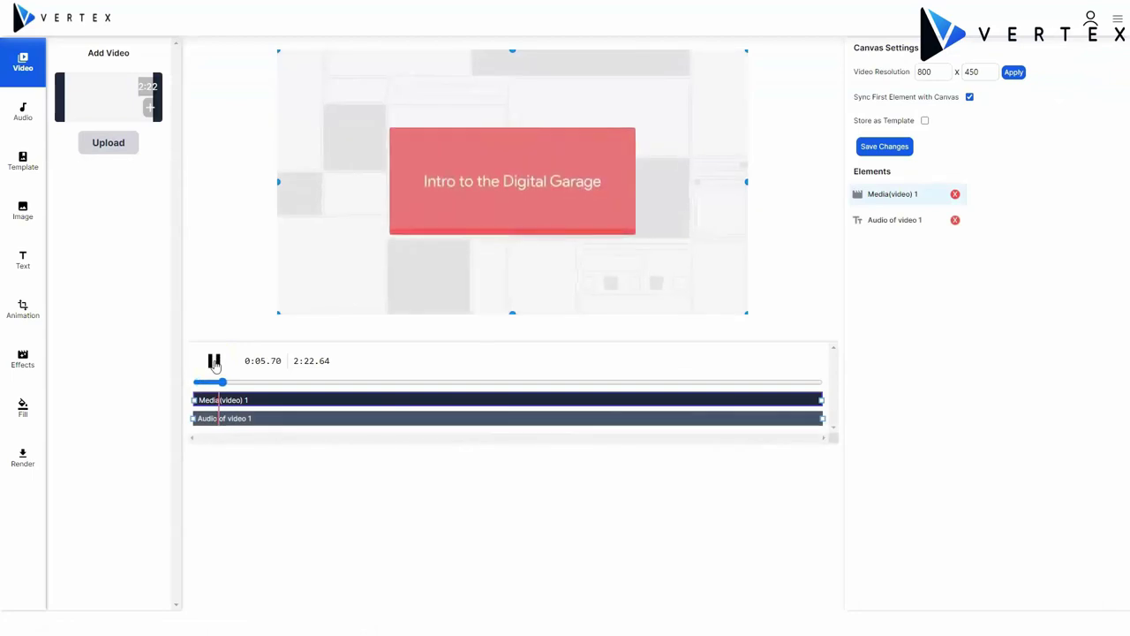
# Upload logo-black.png, add it to the video, and move it to the lower-right corner.
pyautogui.click(215, 362)
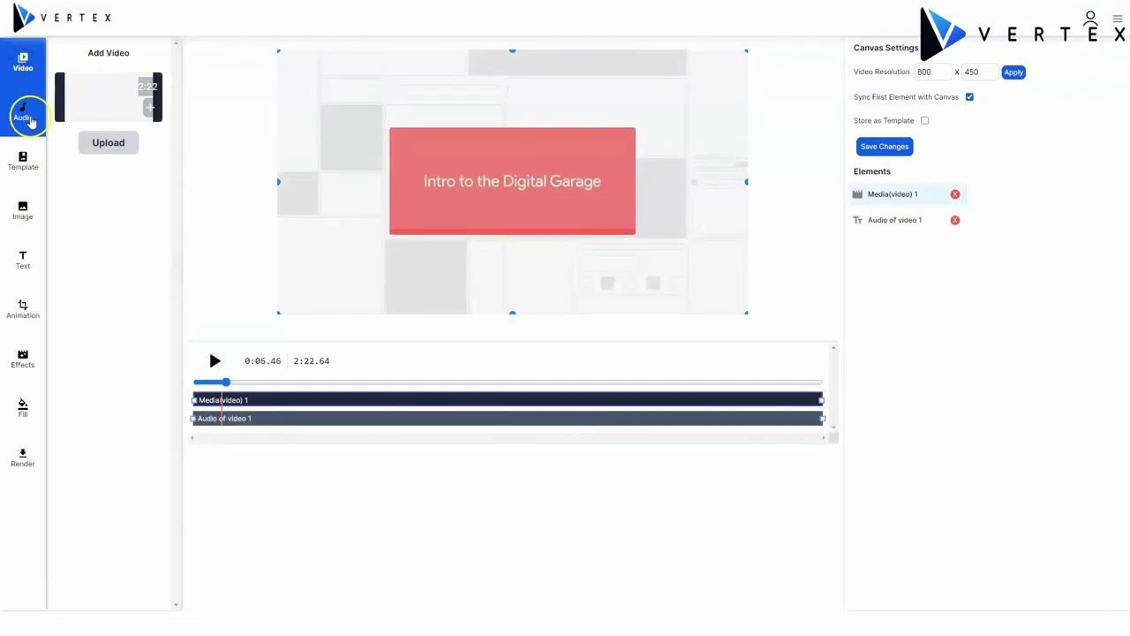
pyautogui.click(29, 120)
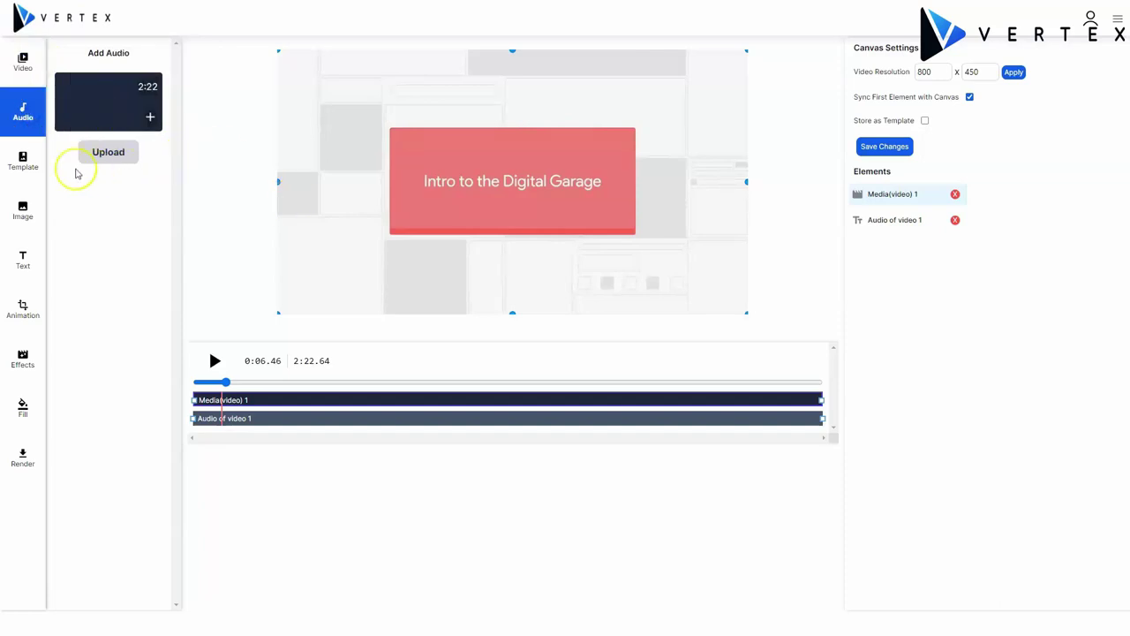
pyautogui.click(24, 214)
pyautogui.click(109, 125)
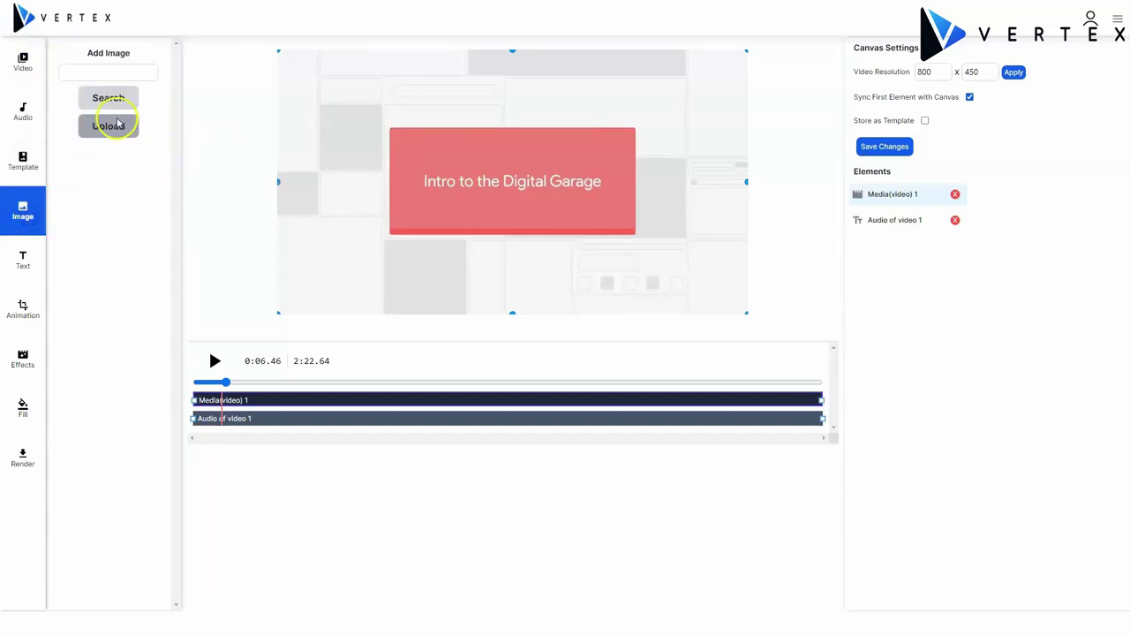
pyautogui.scroll(-5, 147, 159)
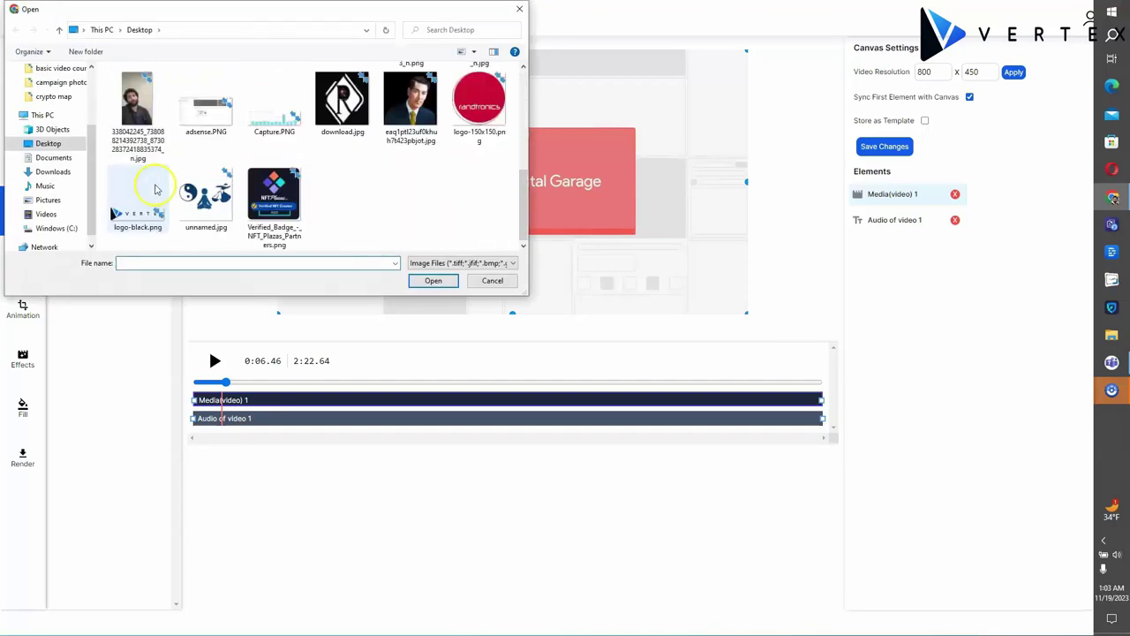
pyautogui.doubleClick(148, 225)
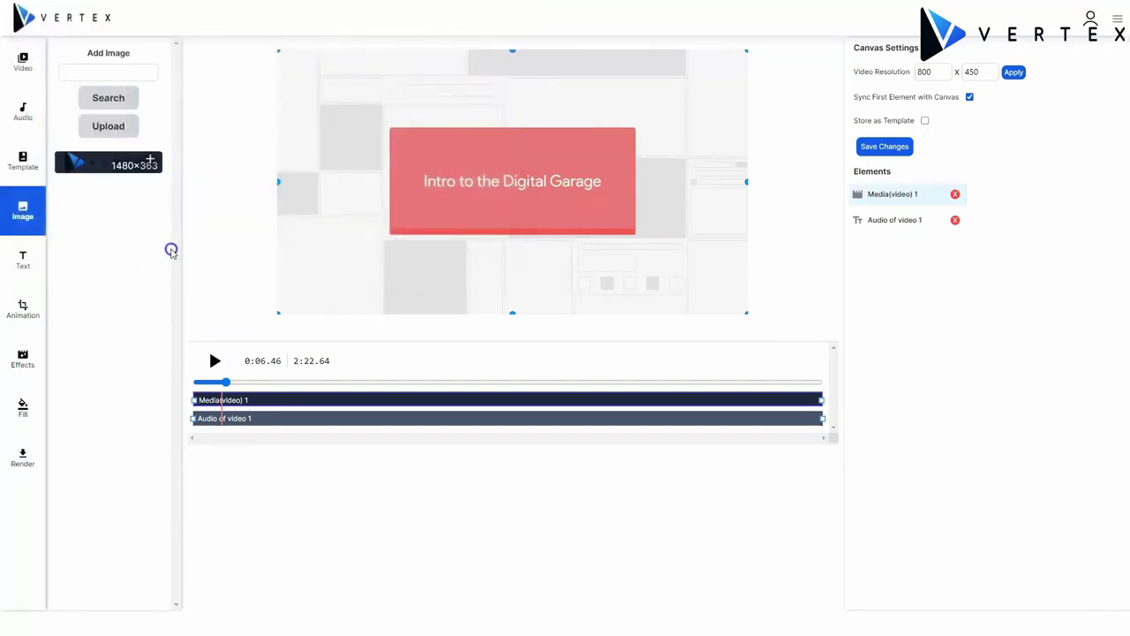
pyautogui.click(150, 160)
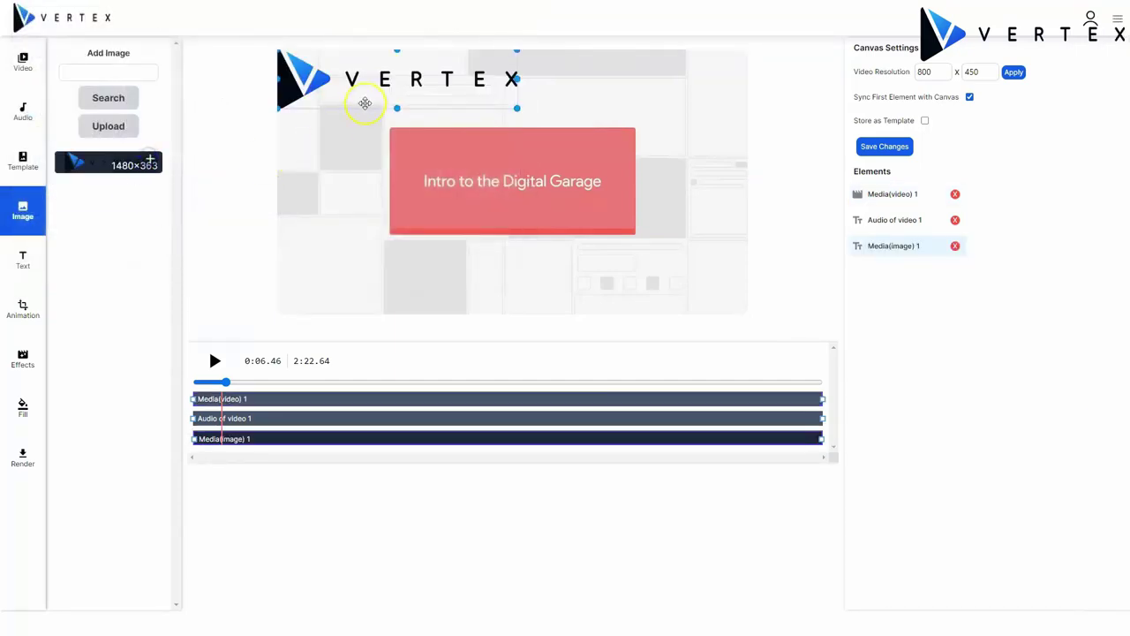
pyautogui.moveTo(365, 104); pyautogui.dragTo(586, 306)
# Add a title text element and give the main clip a fade-in animation.
pyautogui.click(23, 260)
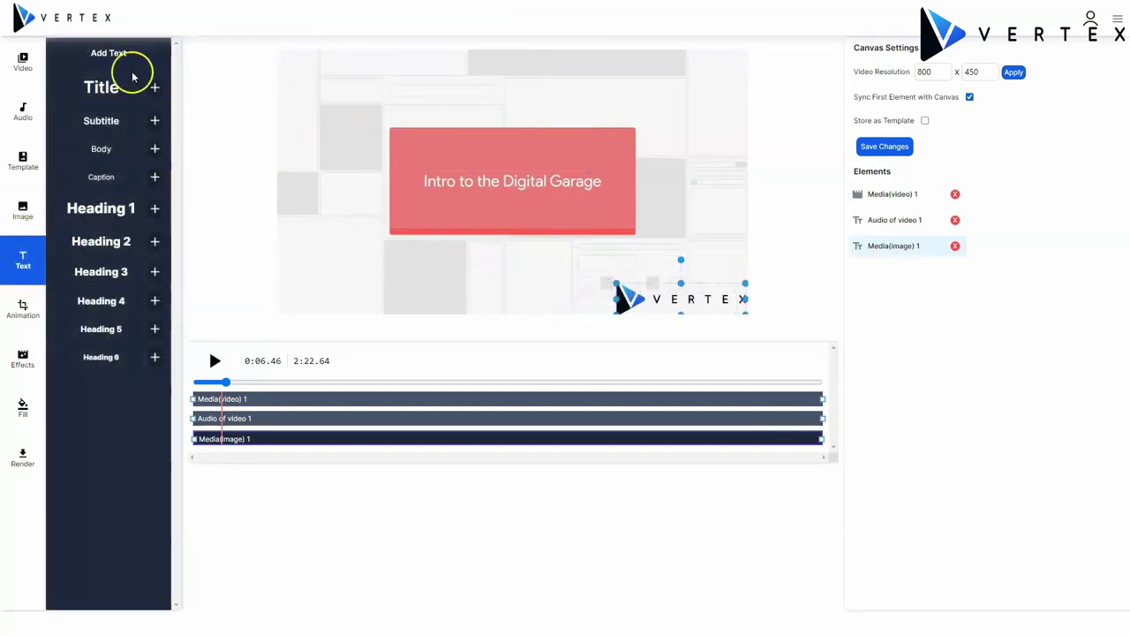
pyautogui.click(155, 86)
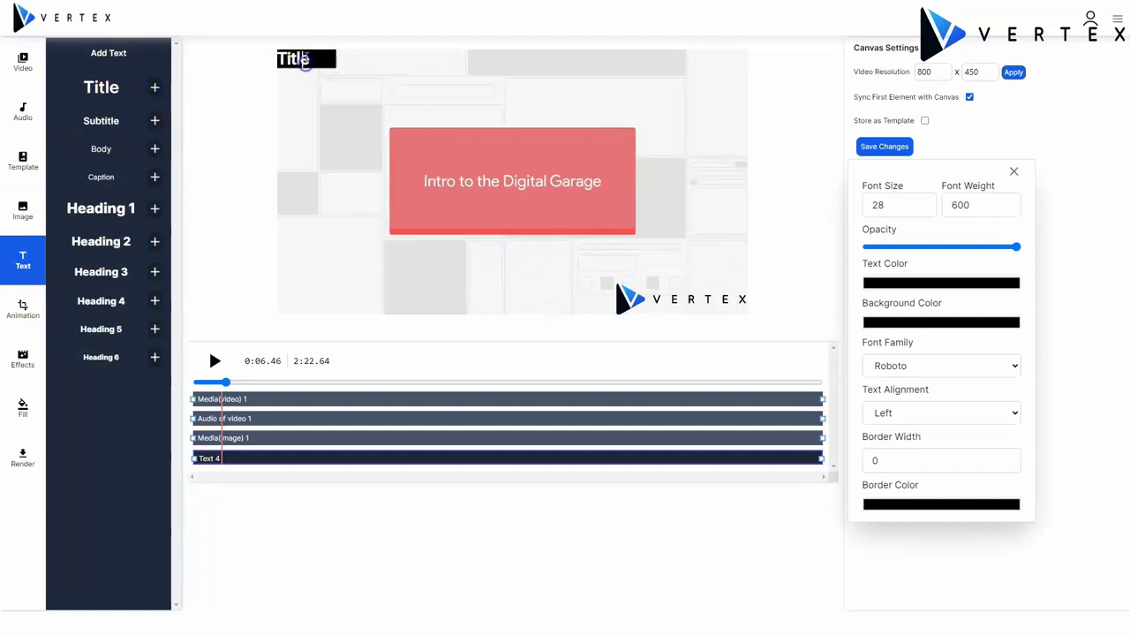
pyautogui.click(23, 309)
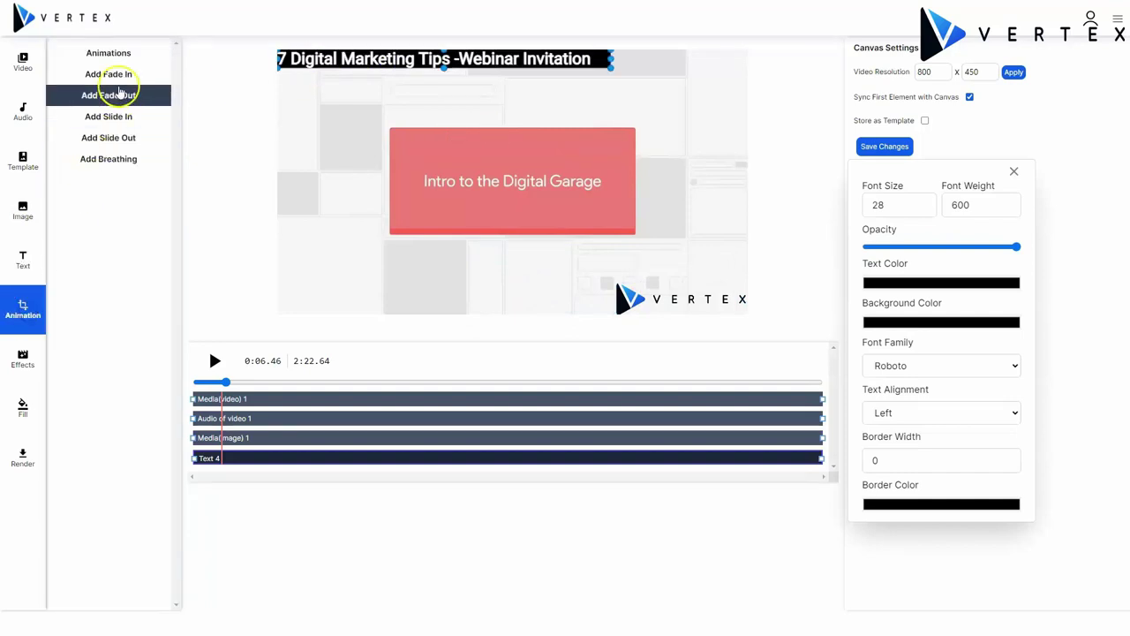
pyautogui.click(215, 400)
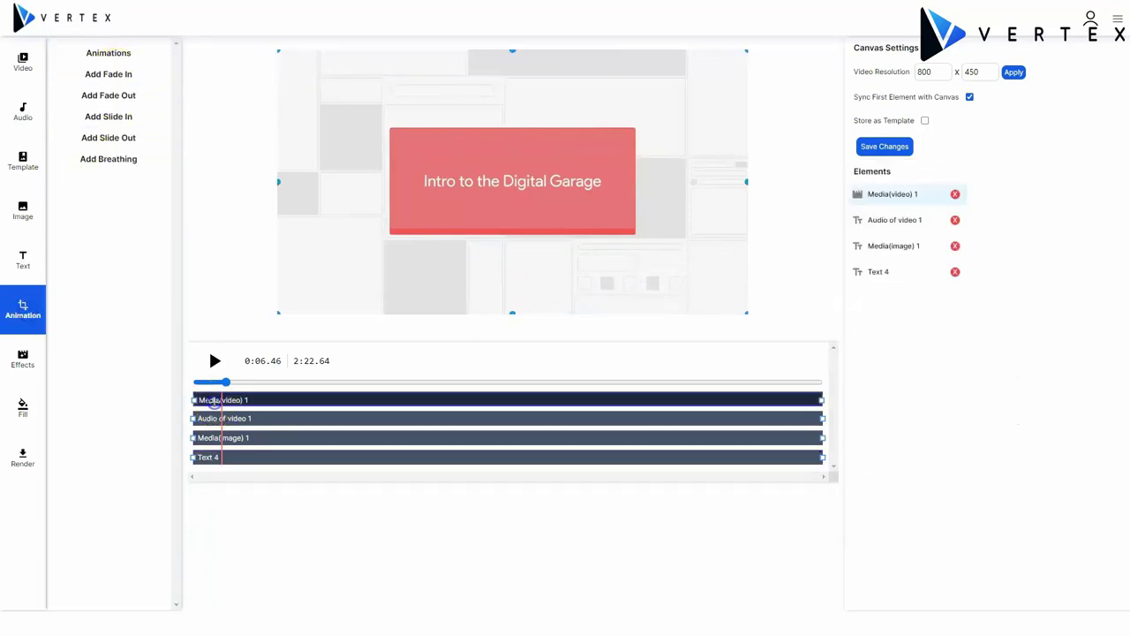
pyautogui.click(108, 74)
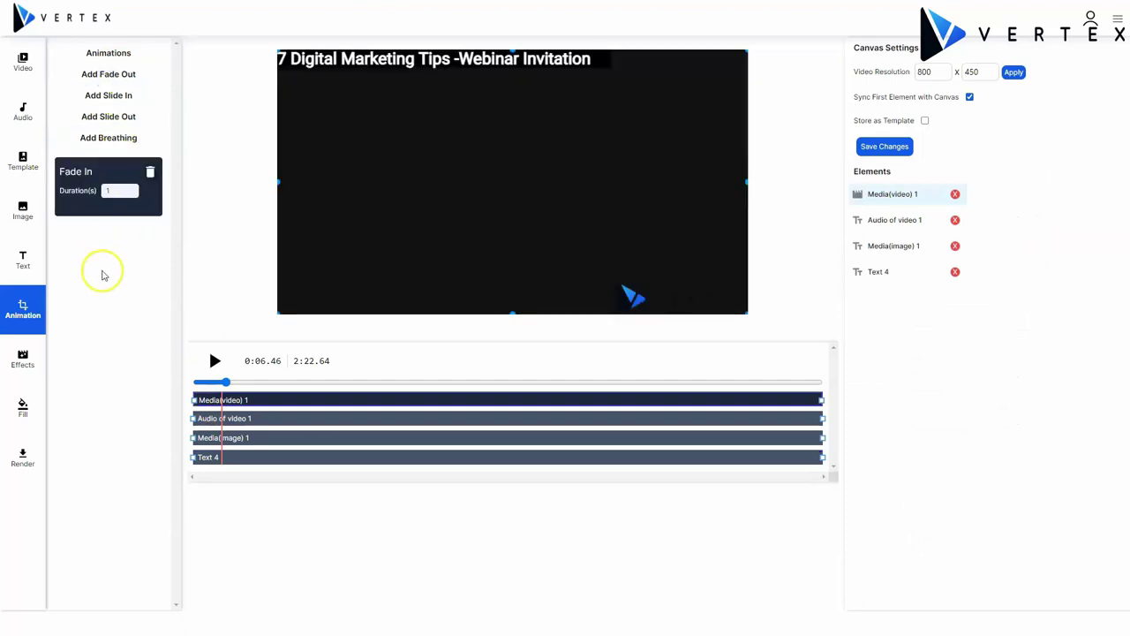
# Apply the Black and White filter to the clip.
pyautogui.click(22, 355)
pyautogui.click(109, 105)
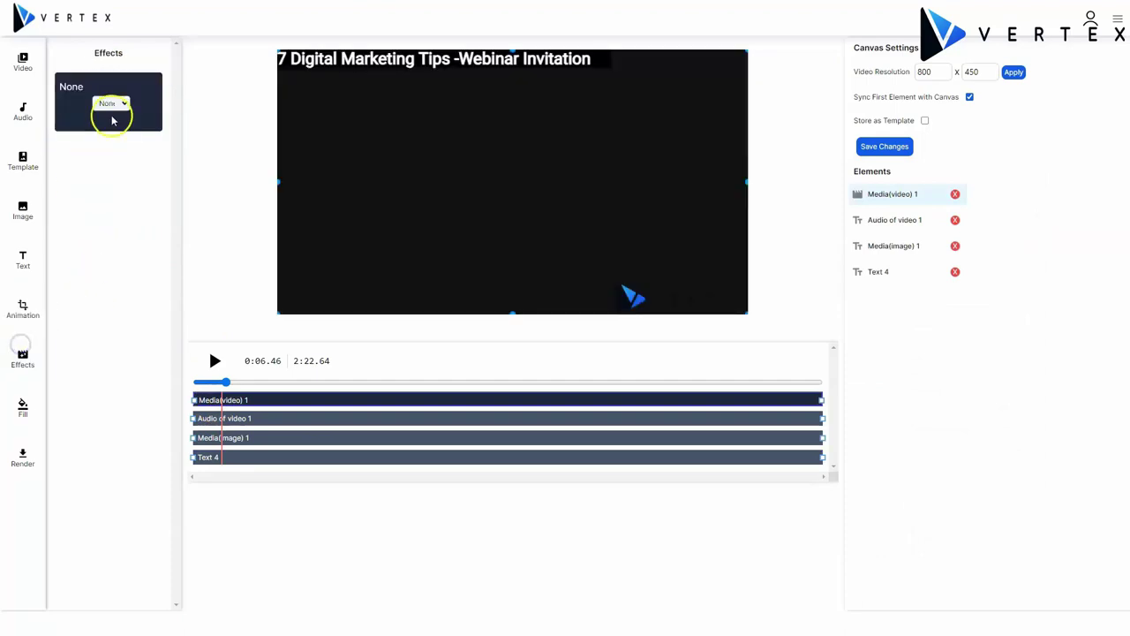
pyautogui.click(122, 116)
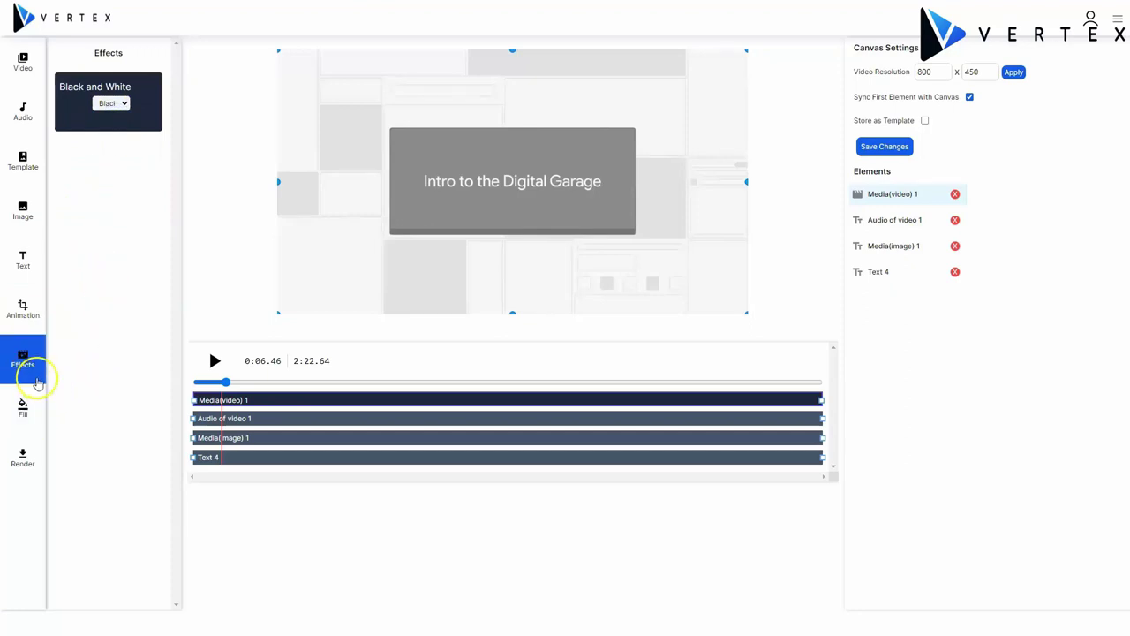
# Delete the original video element and fill the background with #003366 navy.
pyautogui.click(34, 404)
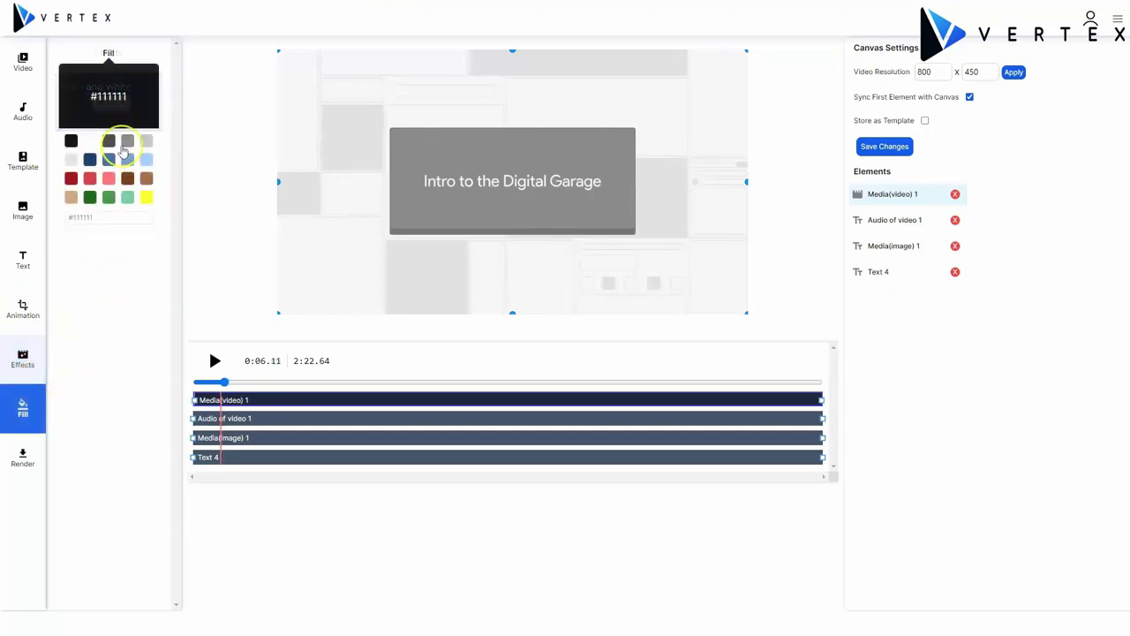
pyautogui.click(955, 193)
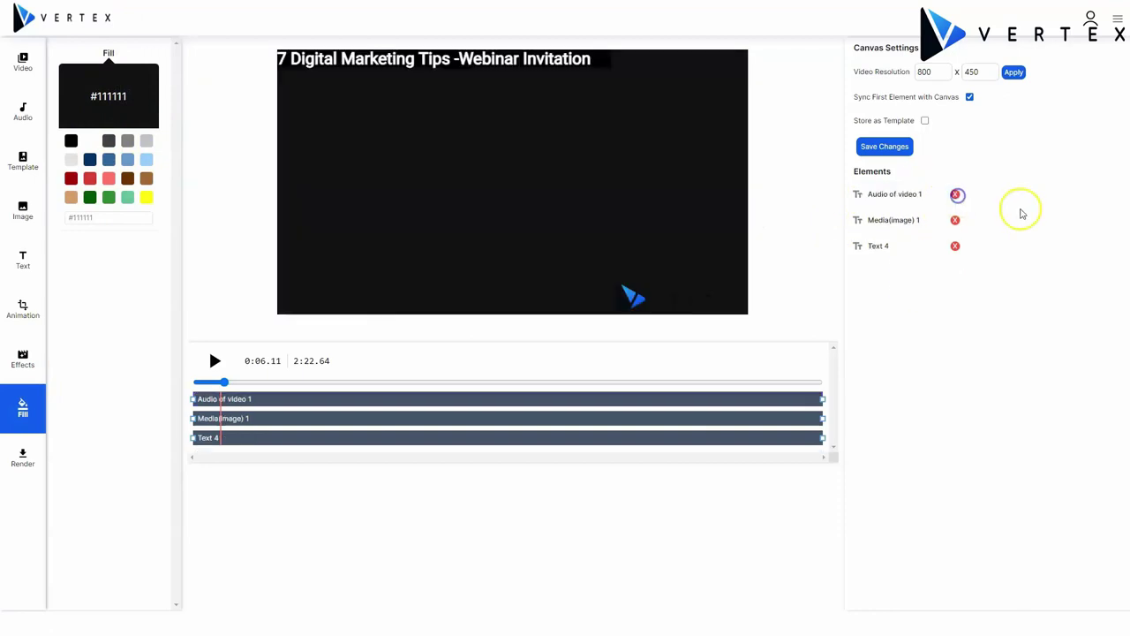
pyautogui.click(89, 159)
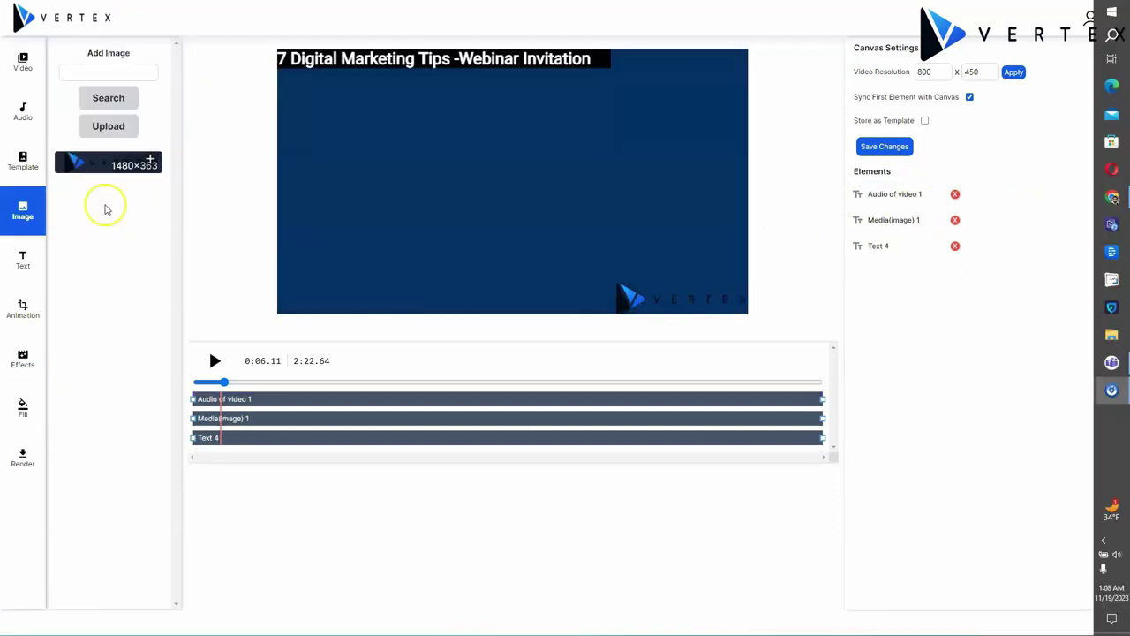
# Upload the product mockup image, enlarge it and centre it on the canvas.
pyautogui.click(108, 124)
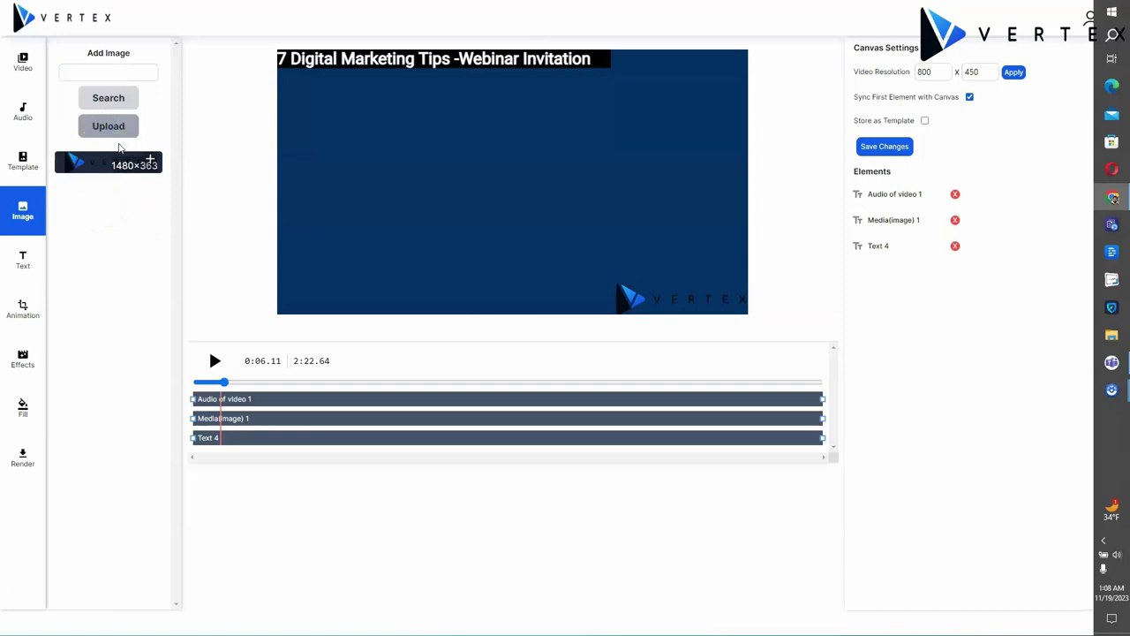
pyautogui.doubleClick(305, 186)
pyautogui.click(343, 100)
pyautogui.doubleClick(344, 100)
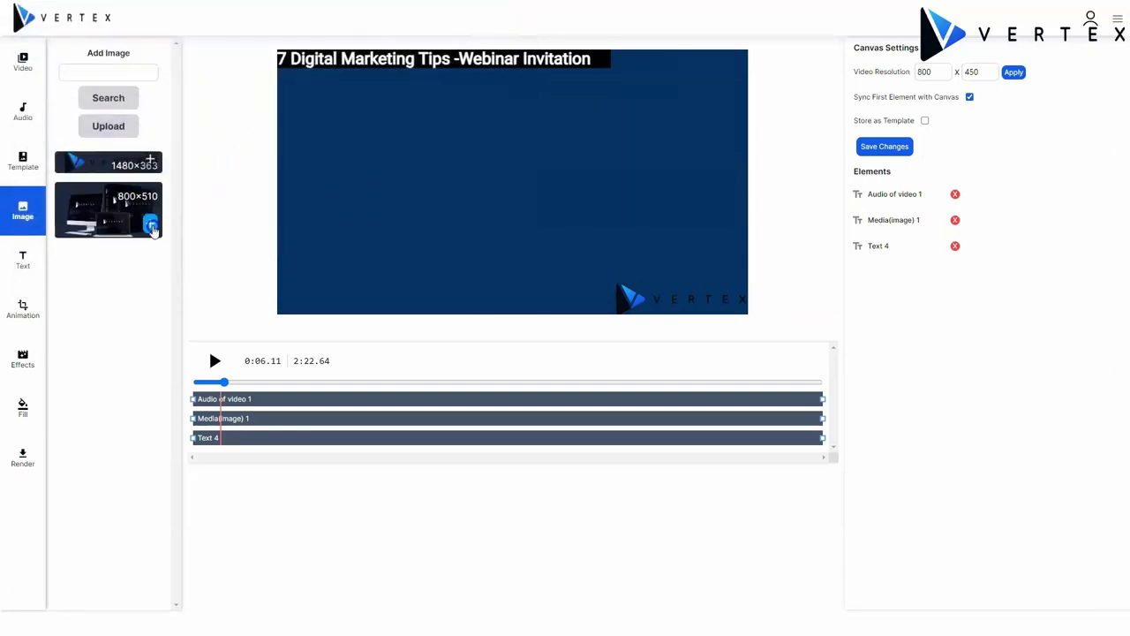
pyautogui.moveTo(356, 108); pyautogui.dragTo(578, 217)
pyautogui.moveTo(508, 199); pyautogui.dragTo(555, 177)
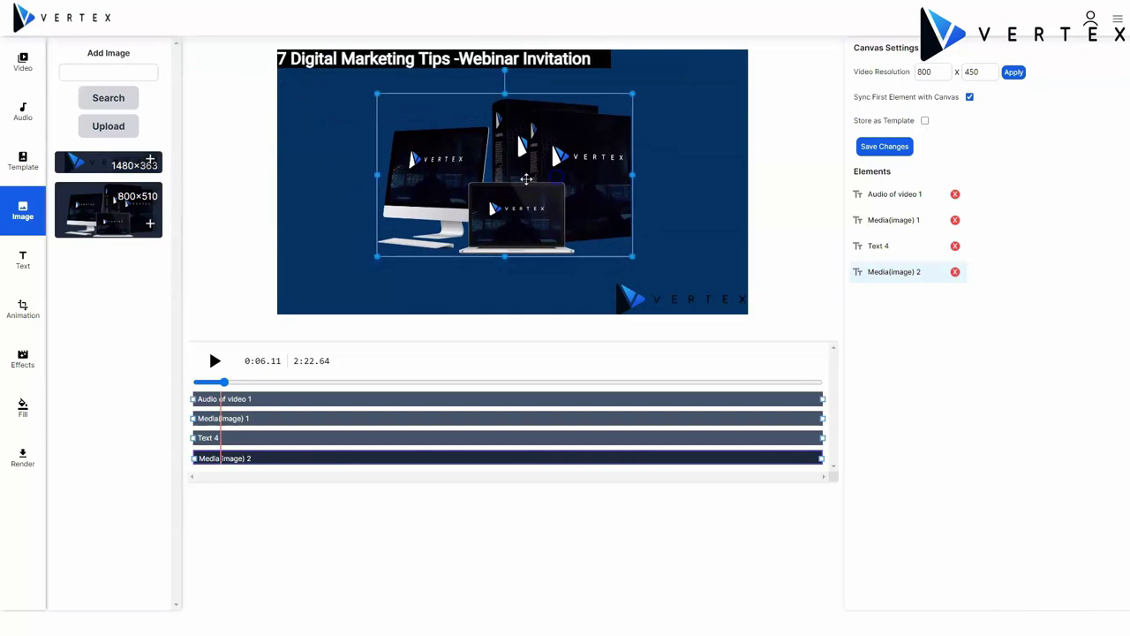
pyautogui.click(244, 301)
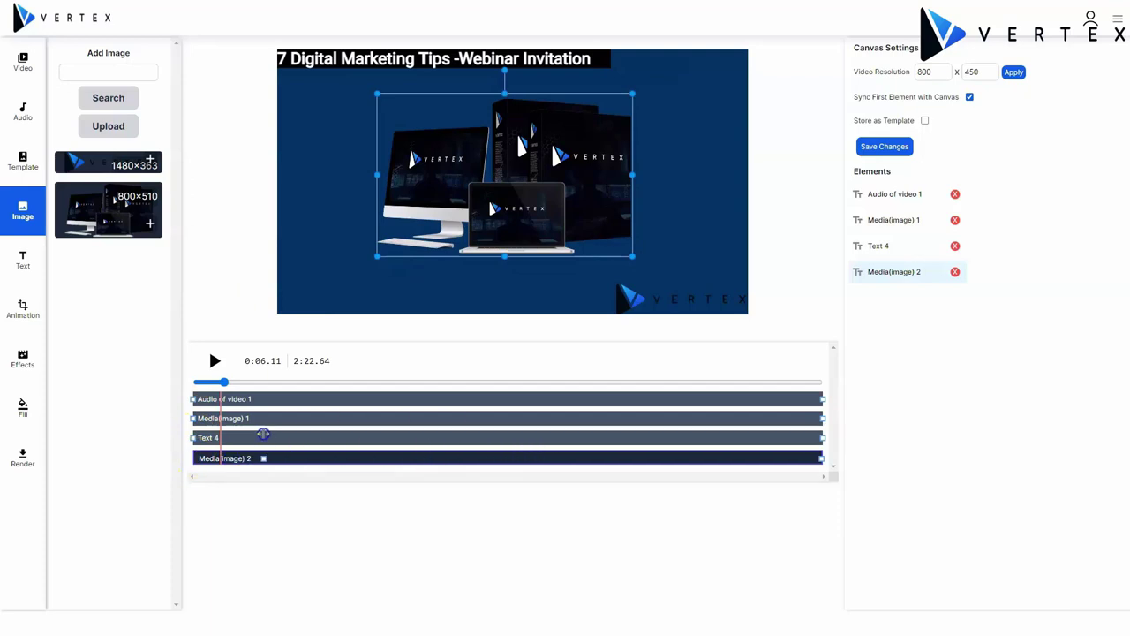
# Delay the product image and title clips on the timeline, then save changes.
pyautogui.moveTo(249, 435); pyautogui.dragTo(196, 458)
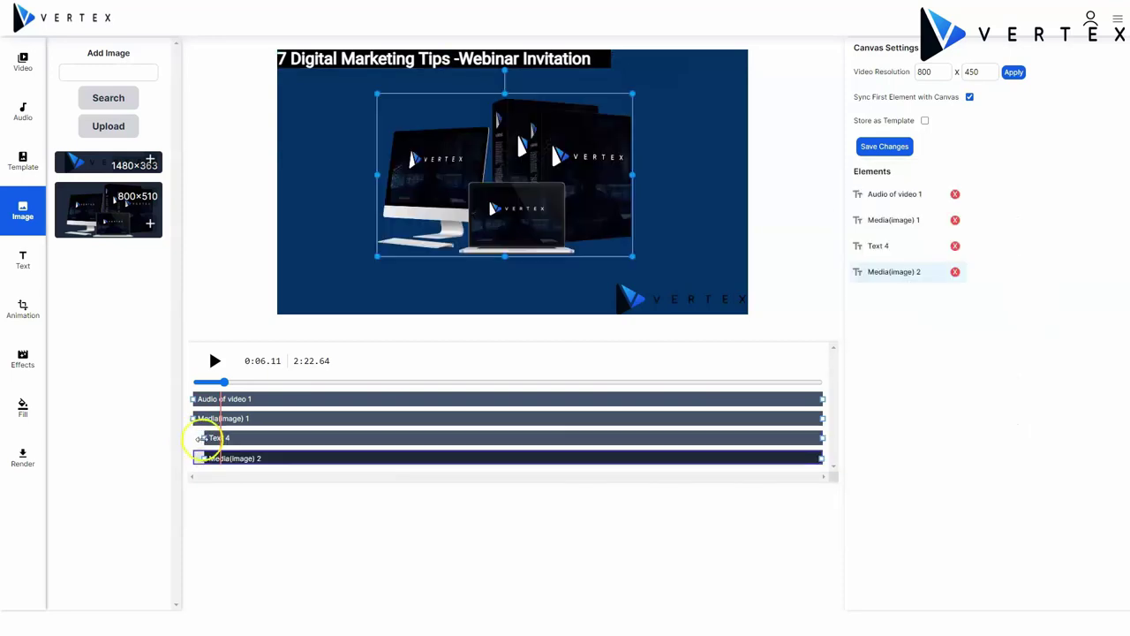
pyautogui.click(228, 439)
pyautogui.click(858, 152)
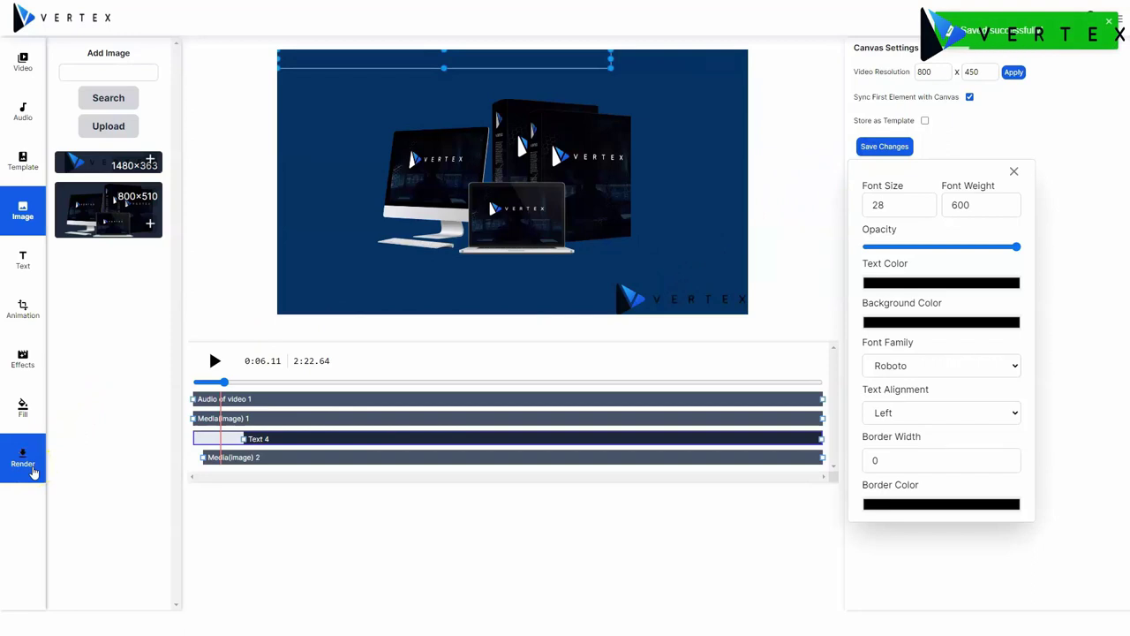
# Render the final CTA video so 'Digital Marketing CTA Video' appears in My Videos.
pyautogui.click(110, 152)
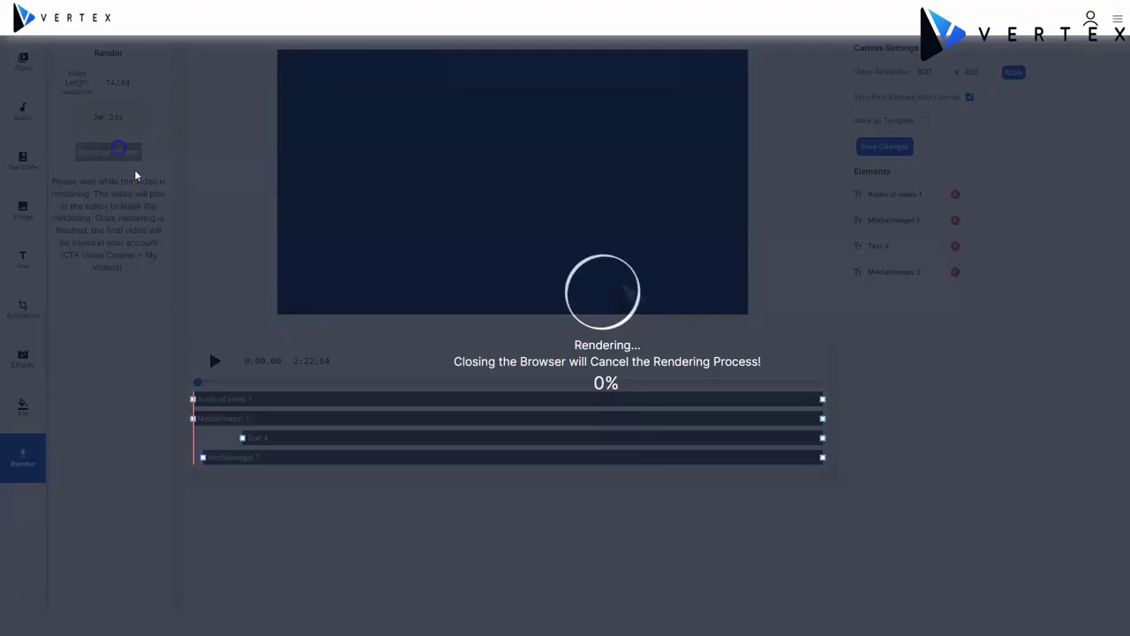
pyautogui.click(391, 298)
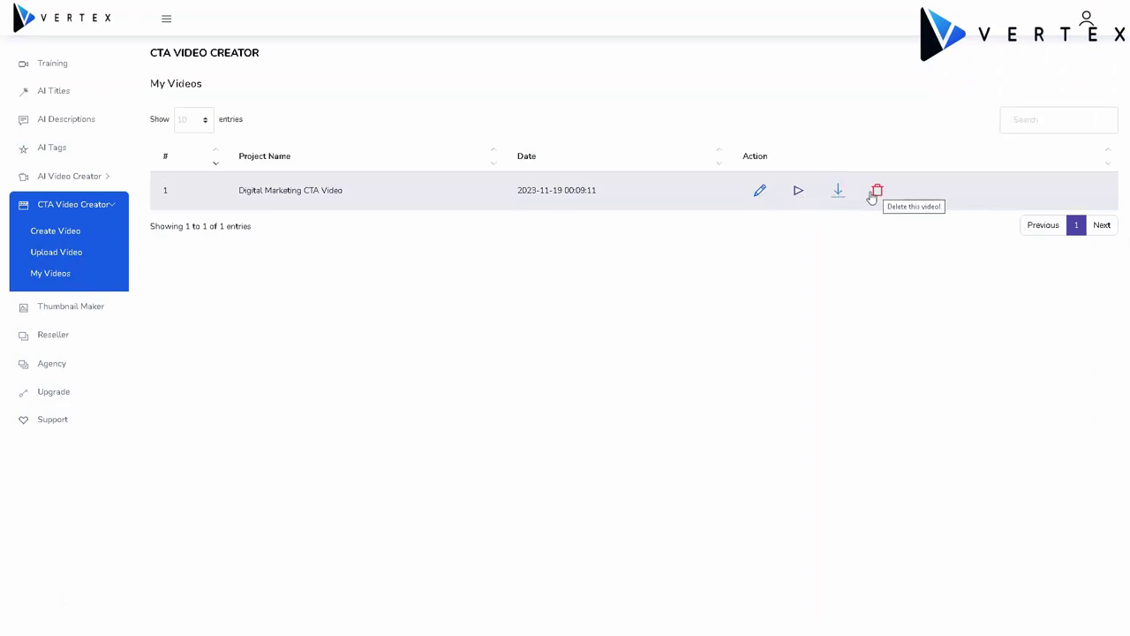
pyautogui.click(799, 192)
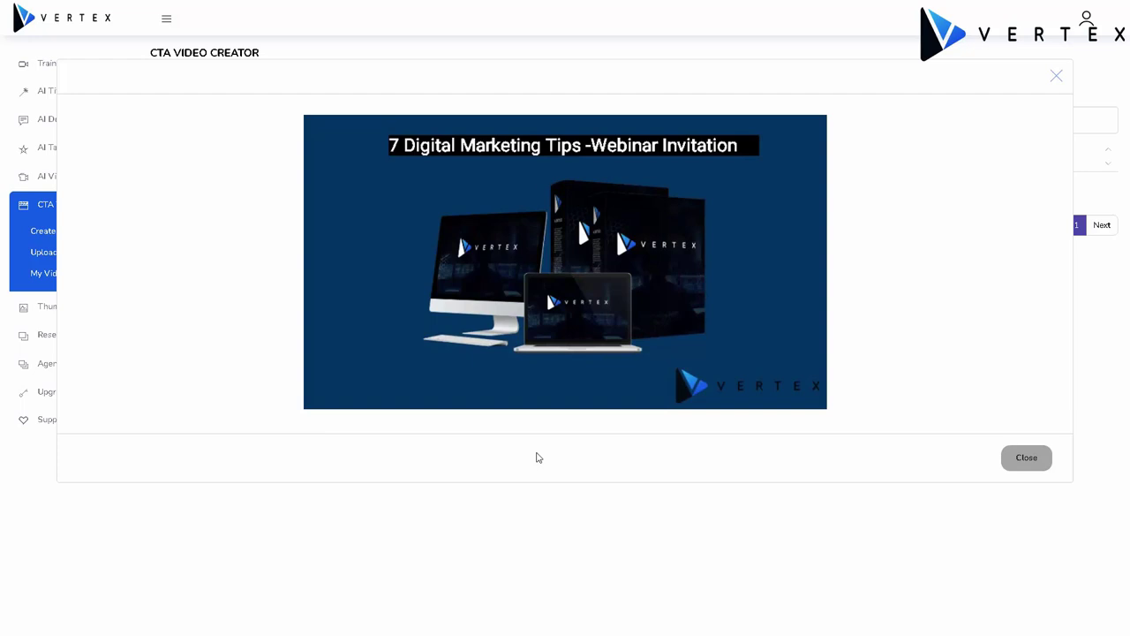
pyautogui.click(1029, 465)
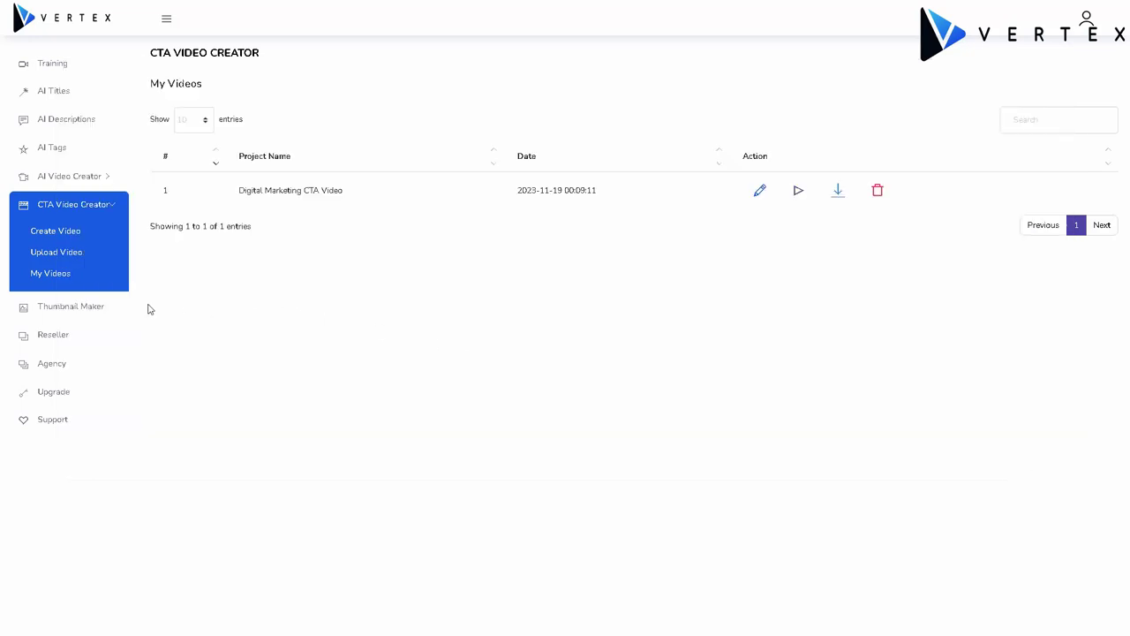
# Create a blank 1280×720 thumbnail canvas and view the Text panel's font choices.
pyautogui.click(91, 308)
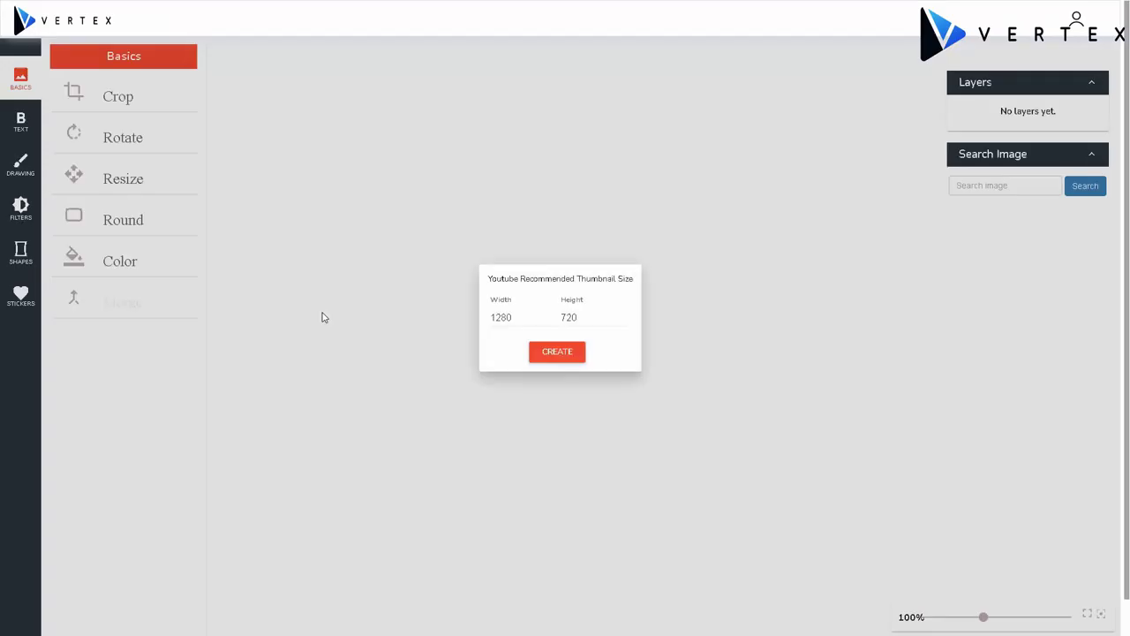
pyautogui.click(549, 354)
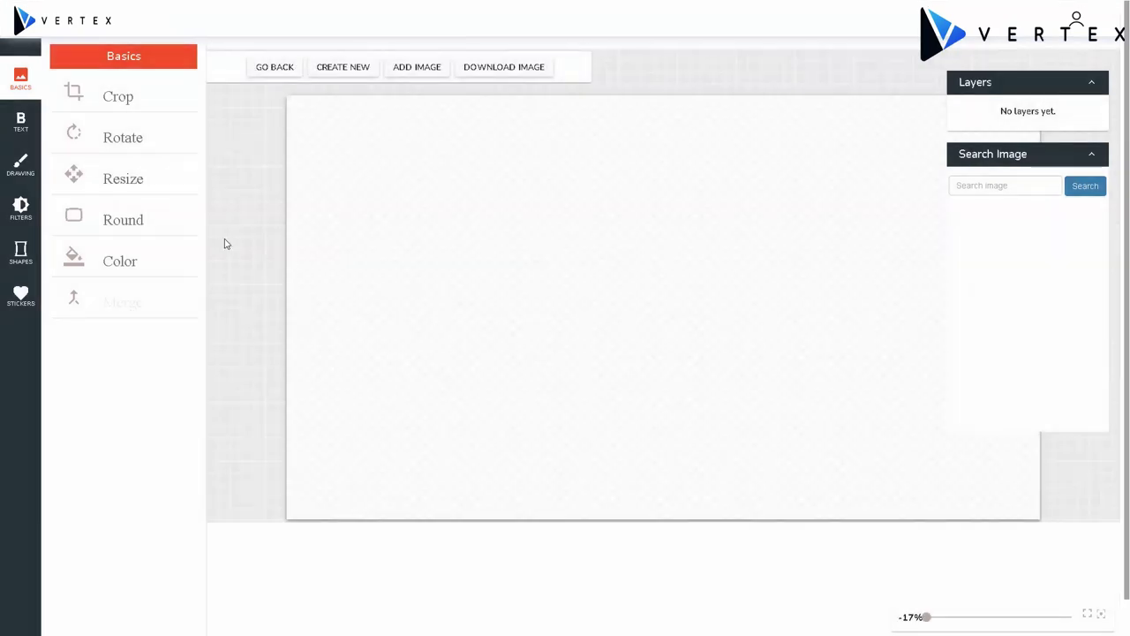
pyautogui.click(18, 128)
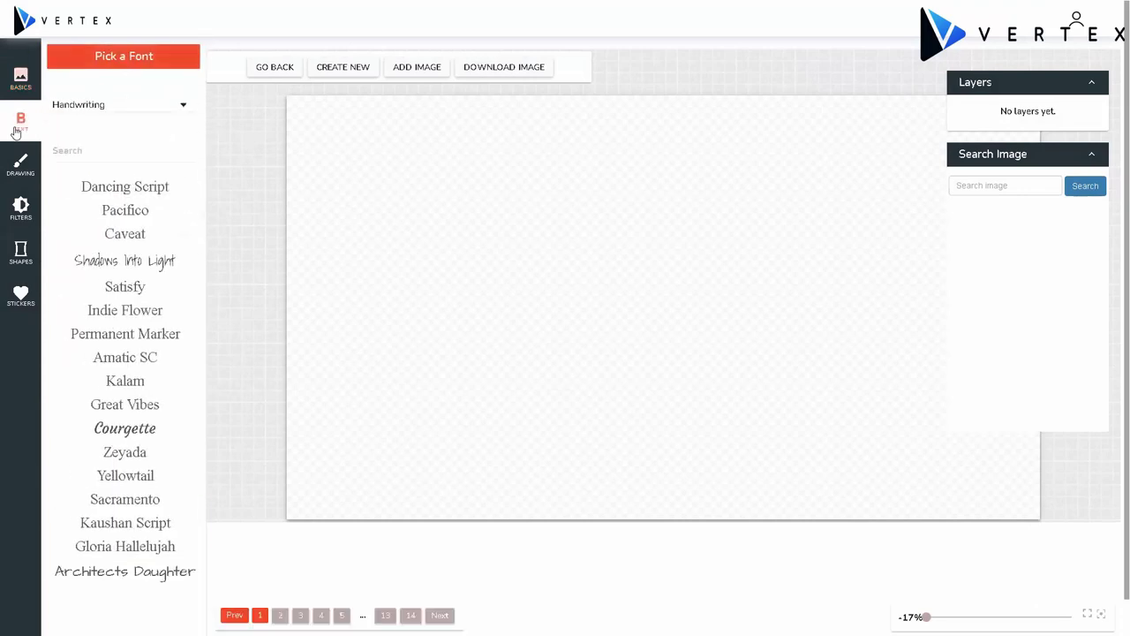
# Browse the Drawing, Filters, Shapes, Stickers and Basics tool panels of the thumbnail editor.
pyautogui.click(18, 166)
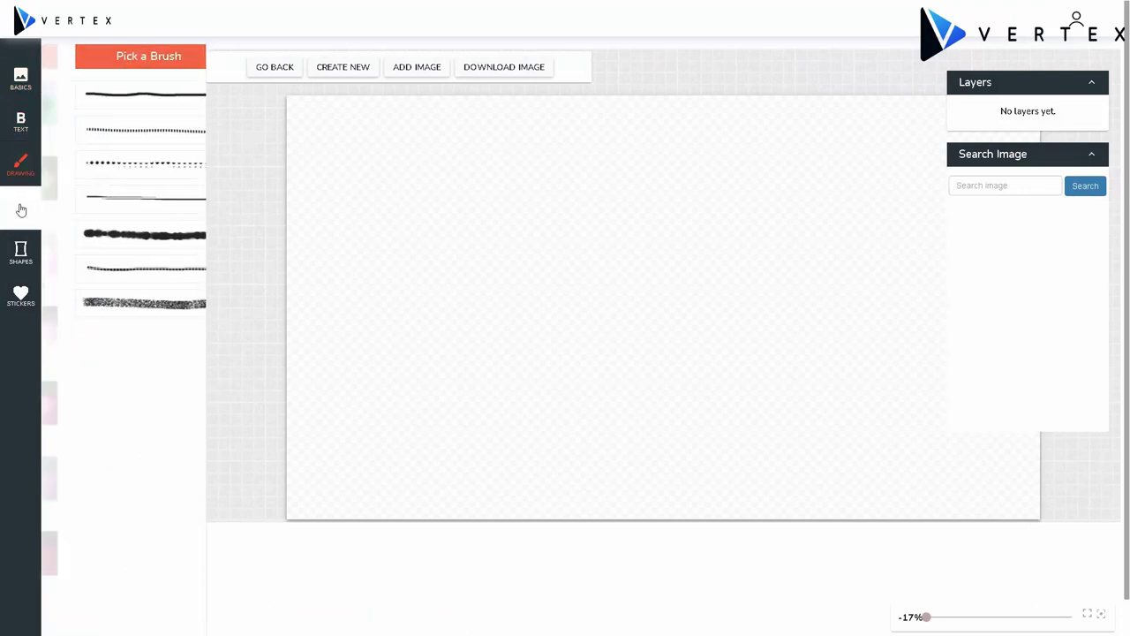
pyautogui.click(21, 210)
pyautogui.click(20, 253)
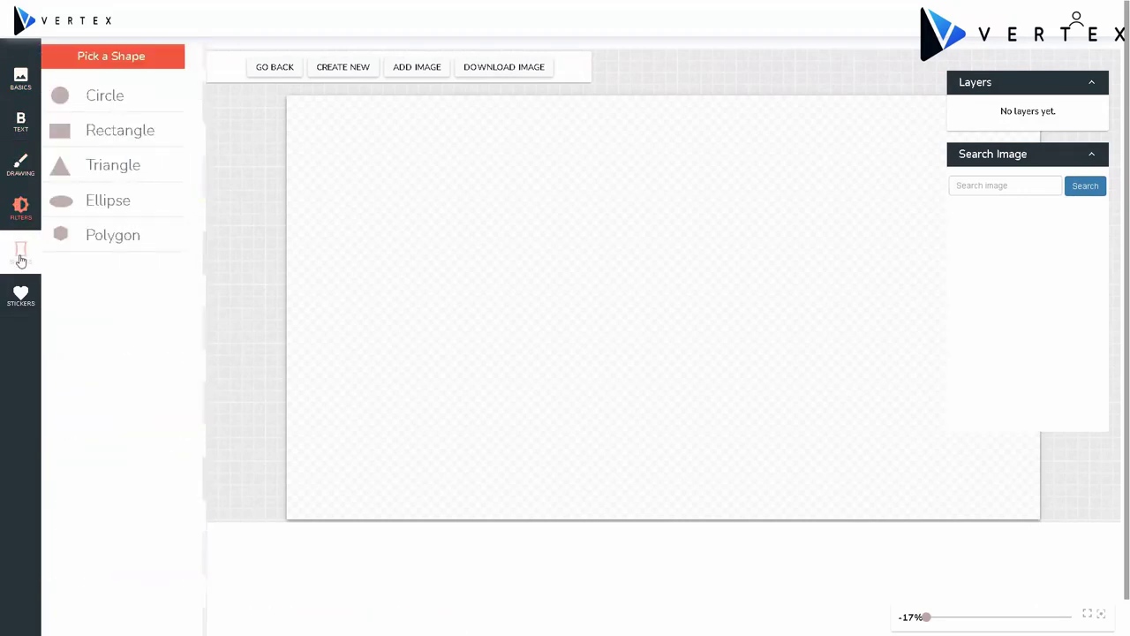
pyautogui.click(21, 300)
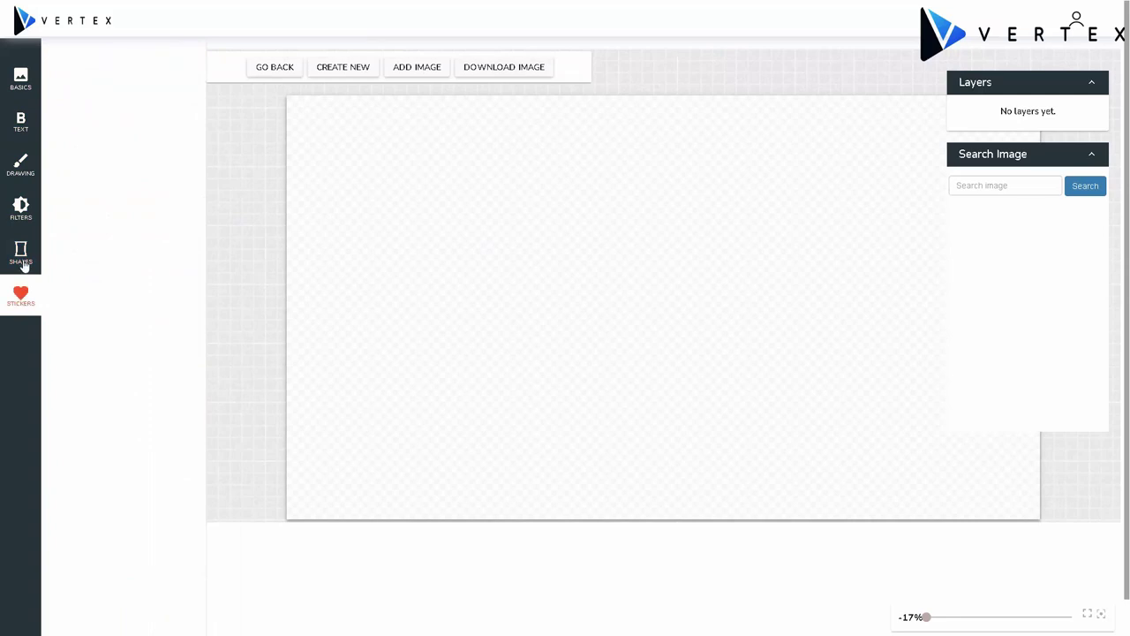
pyautogui.click(23, 265)
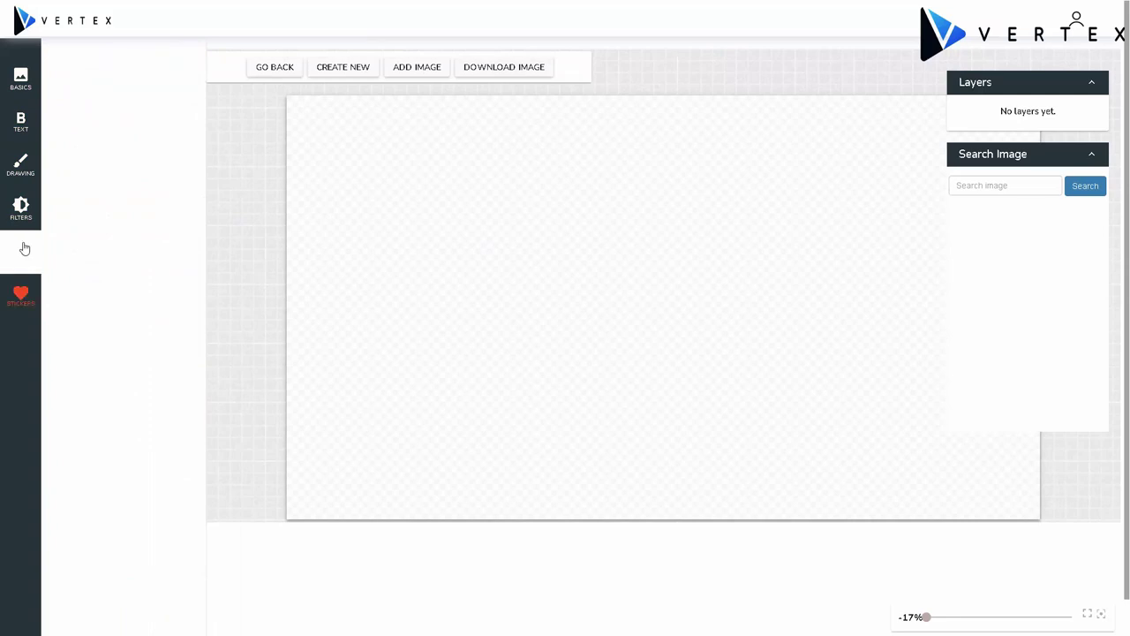
pyautogui.click(29, 77)
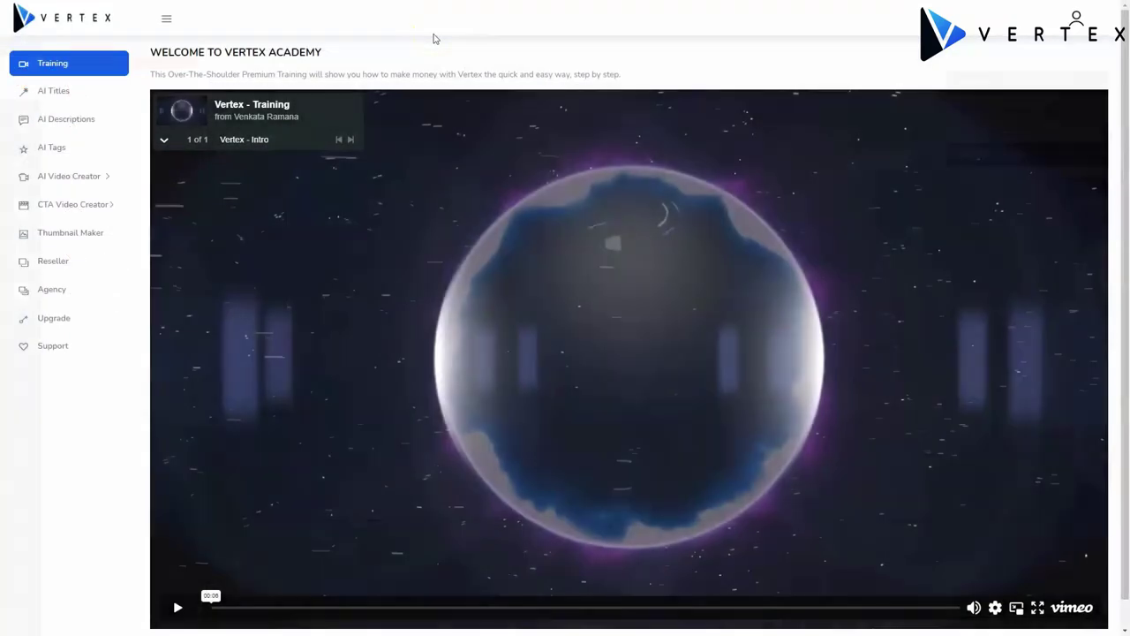